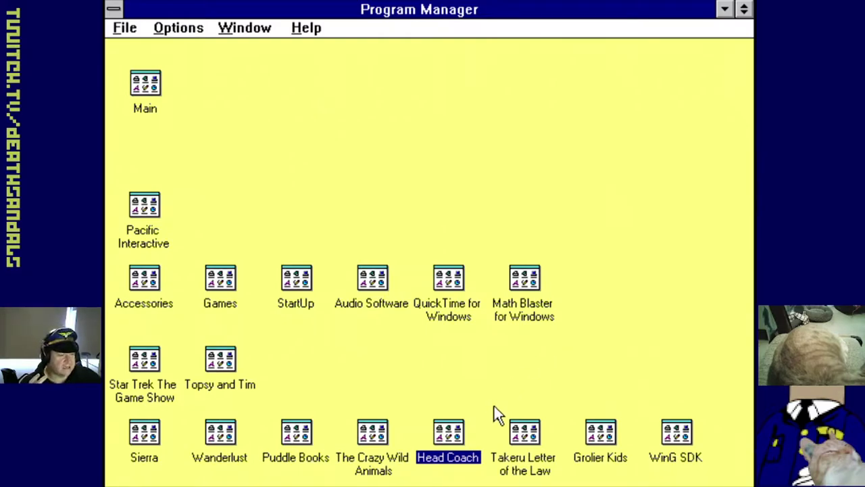
- Open the Takeru Letter of the Law group and start Takeru Chapters 1 and 2
double_click(525, 434)
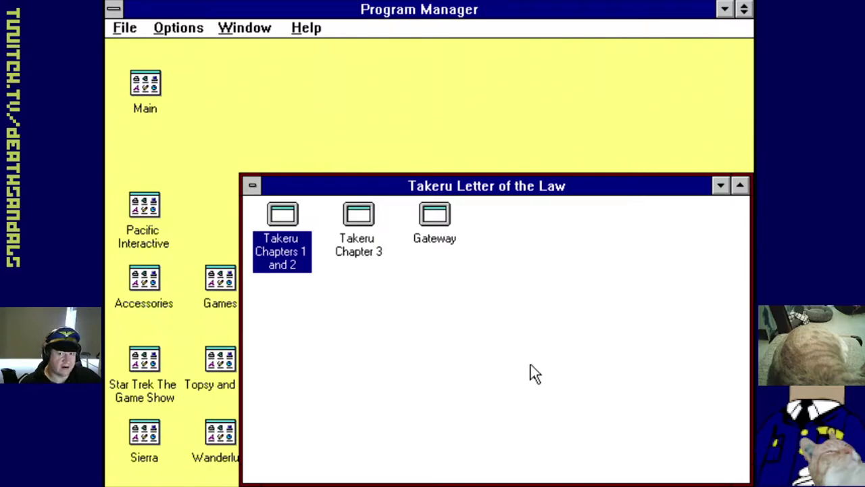
double_click(263, 247)
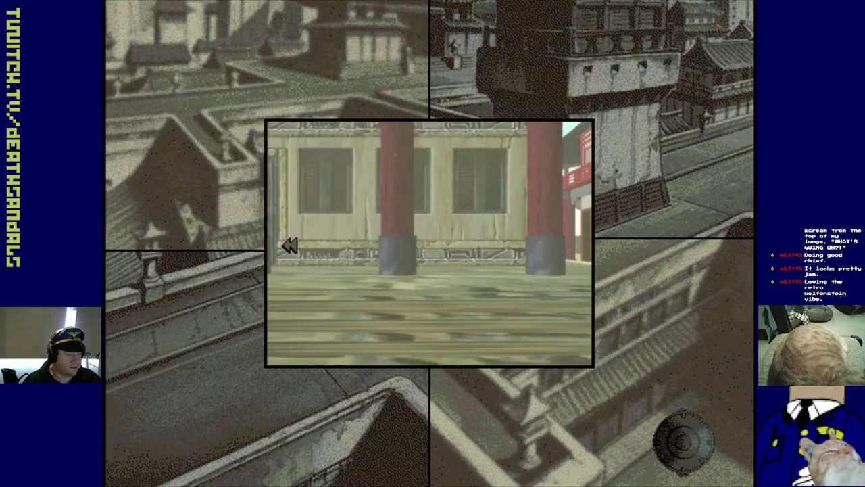
- Walk down the paved street and continue onto the red-pillared street
left_click(289, 246)
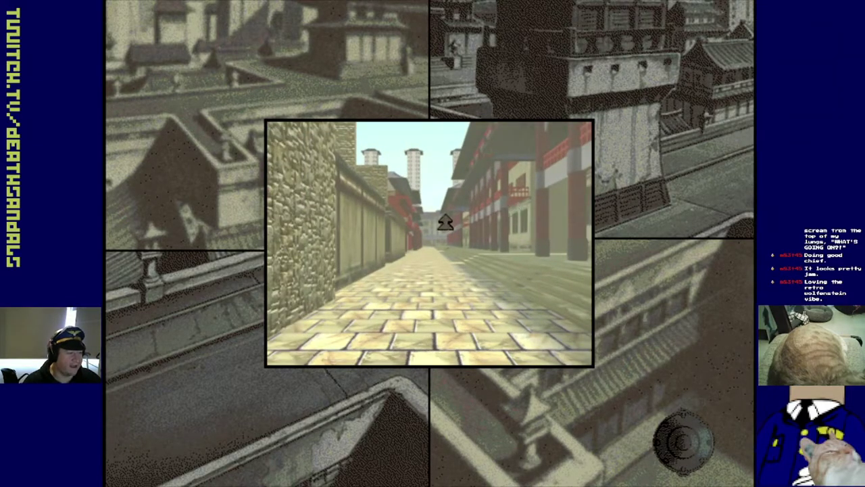
left_click(437, 219)
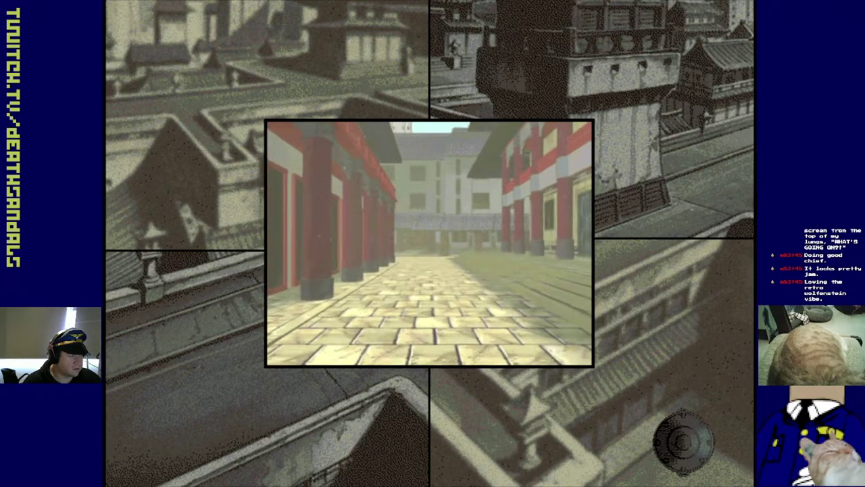
left_click(281, 214)
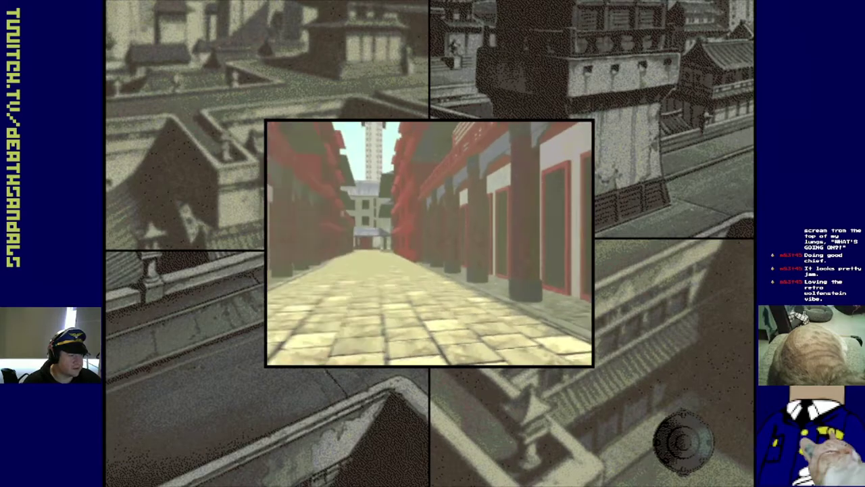
left_click(456, 245)
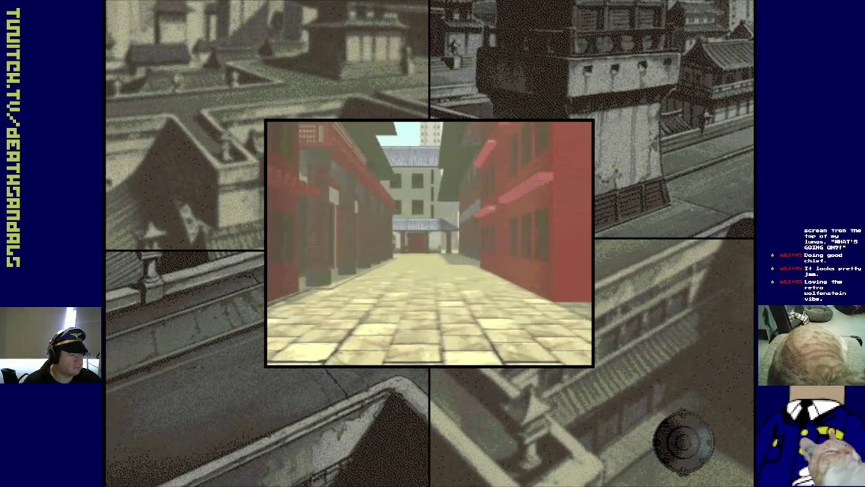
- Turn through the red alleys, then follow the red street into the courtyard alley
left_click(552, 244)
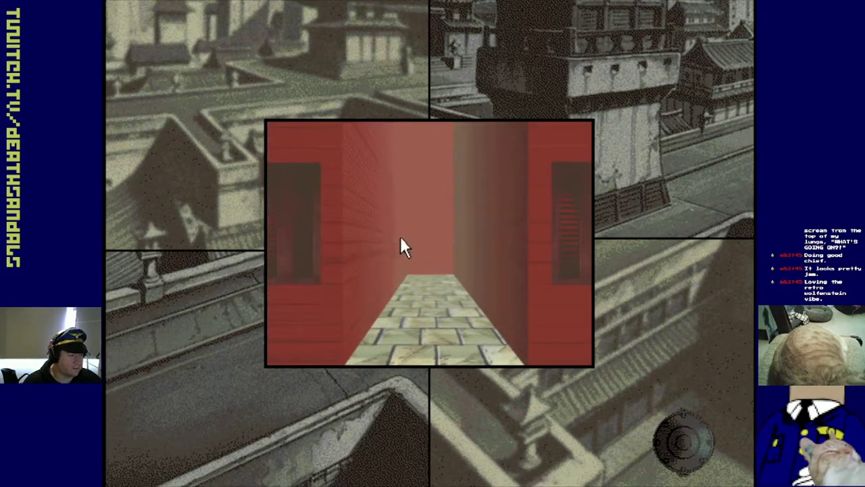
left_click(341, 238)
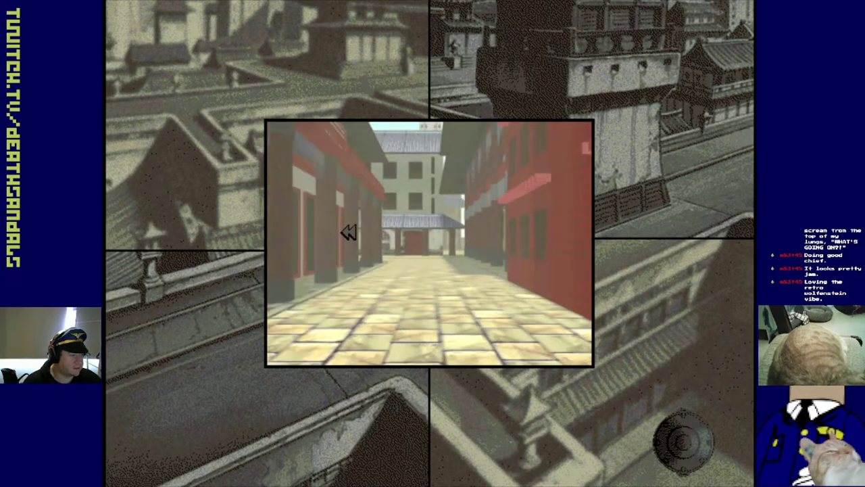
left_click(341, 239)
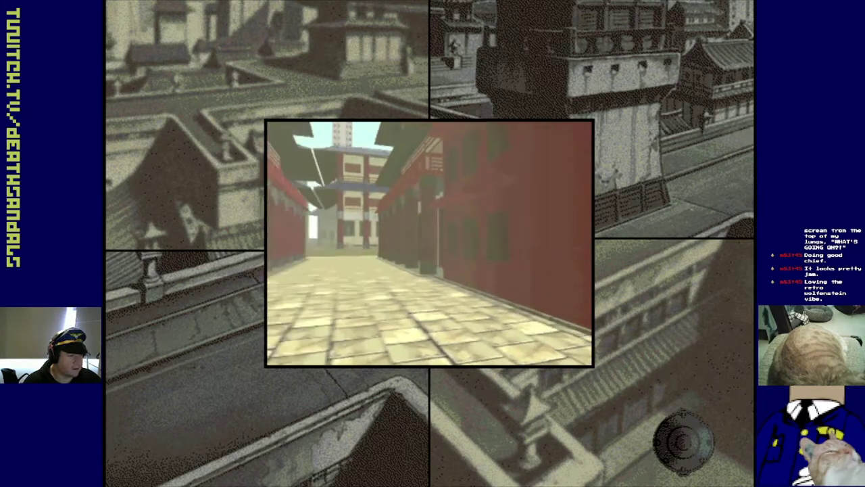
left_click(566, 245)
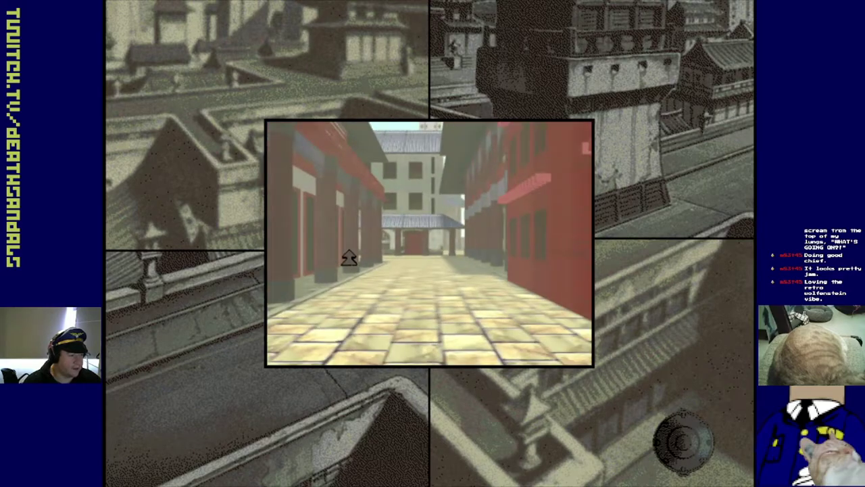
left_click(443, 250)
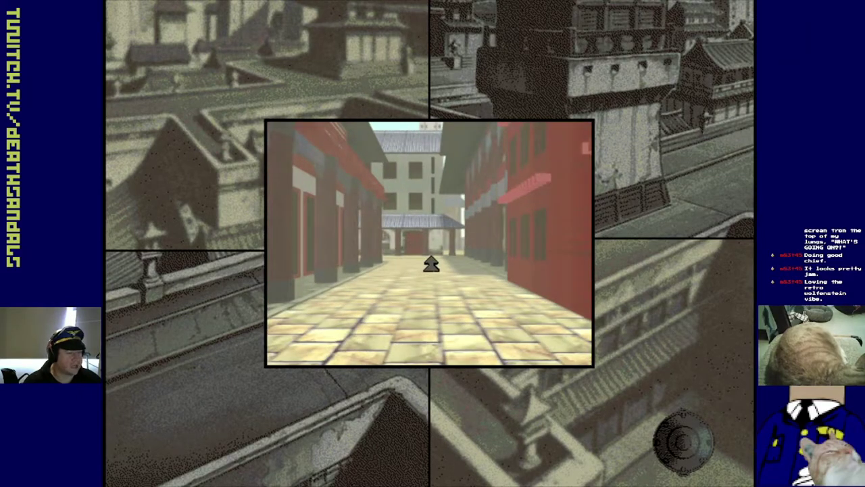
left_click(431, 264)
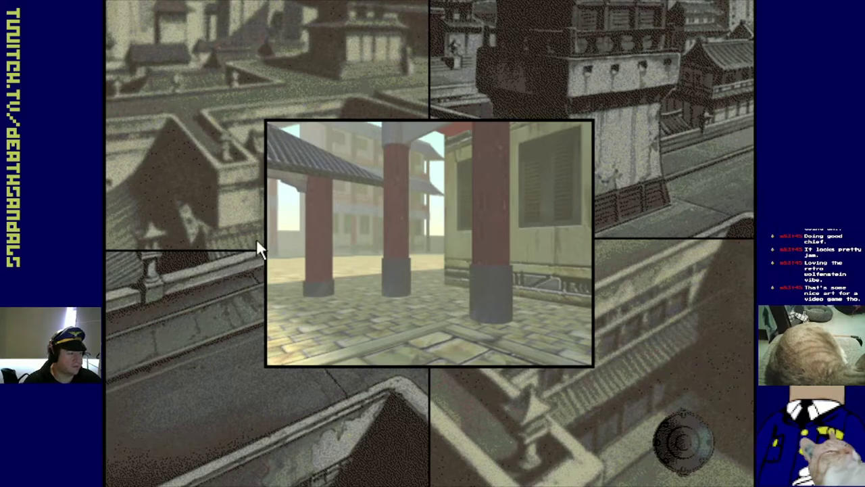
- Cross the long street and red-walled alley into the colonnaded street
left_click(283, 243)
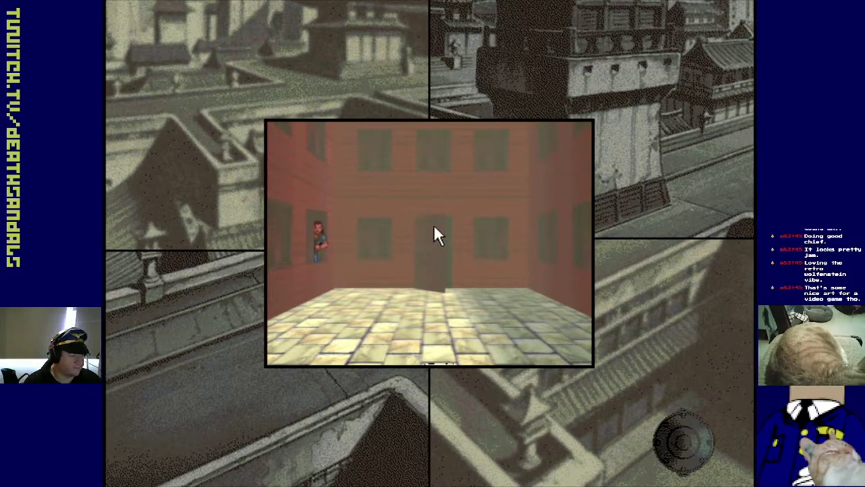
left_click(286, 227)
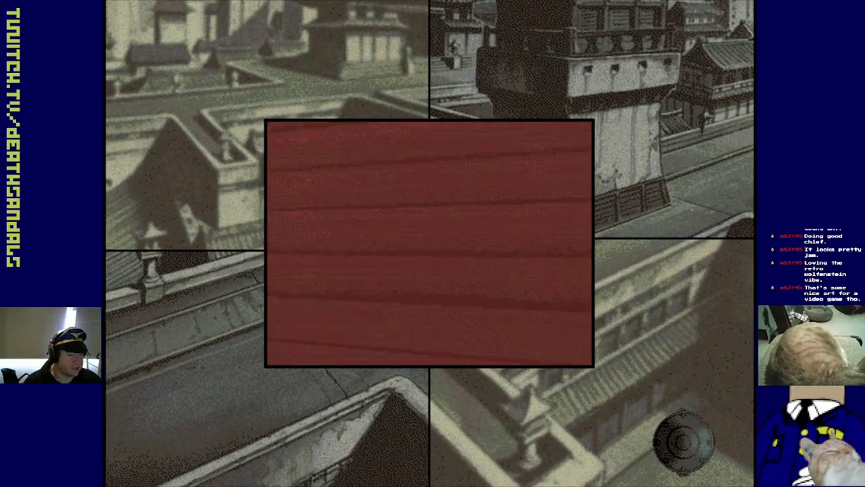
left_click(427, 221)
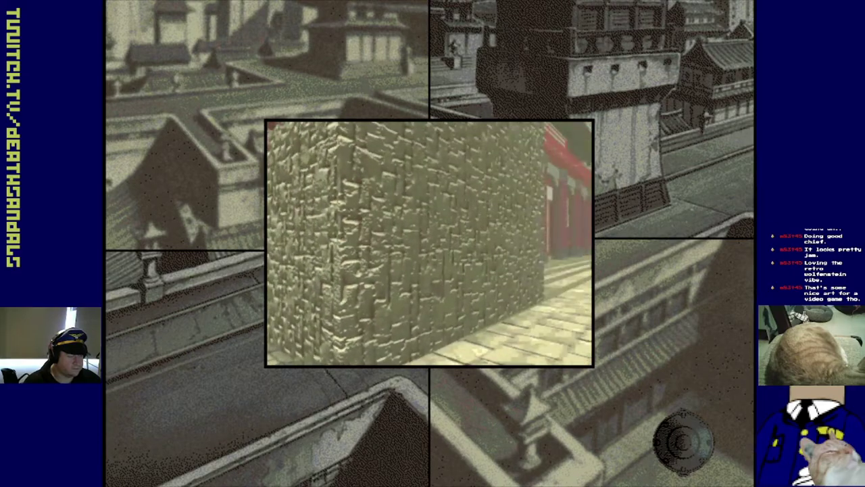
left_click(440, 234)
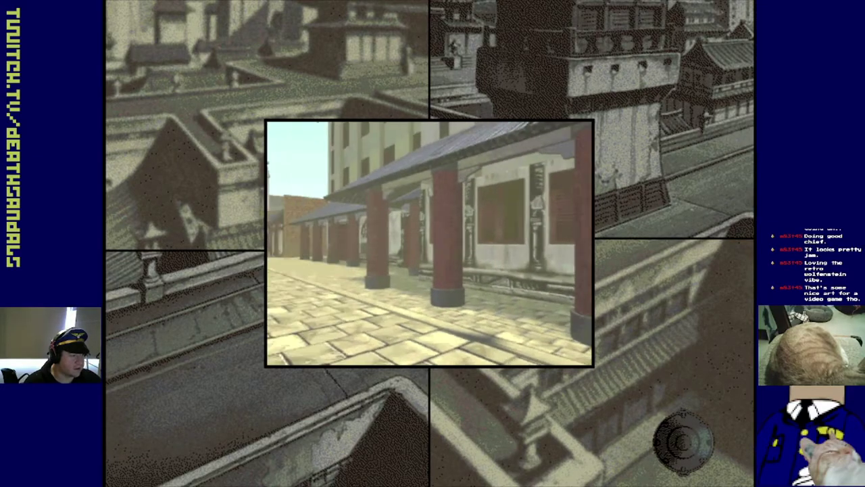
left_click(444, 241)
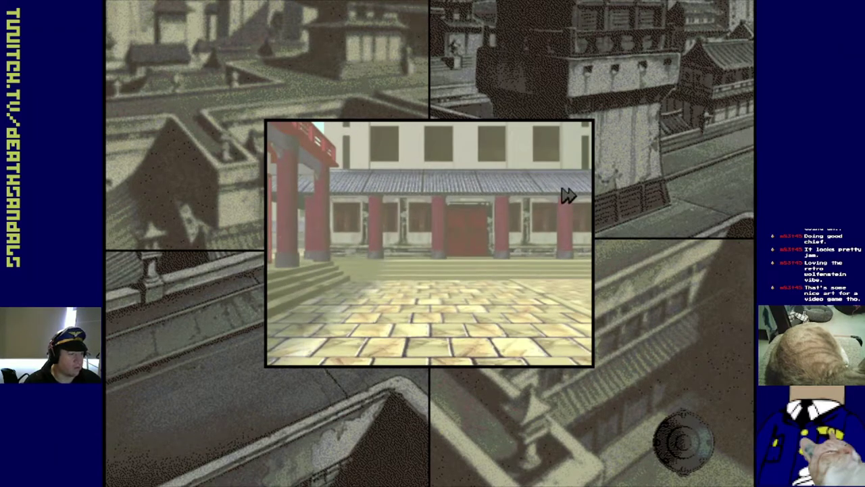
- Head past the colonnade toward the tower, then follow the red-columned side street
left_click(577, 204)
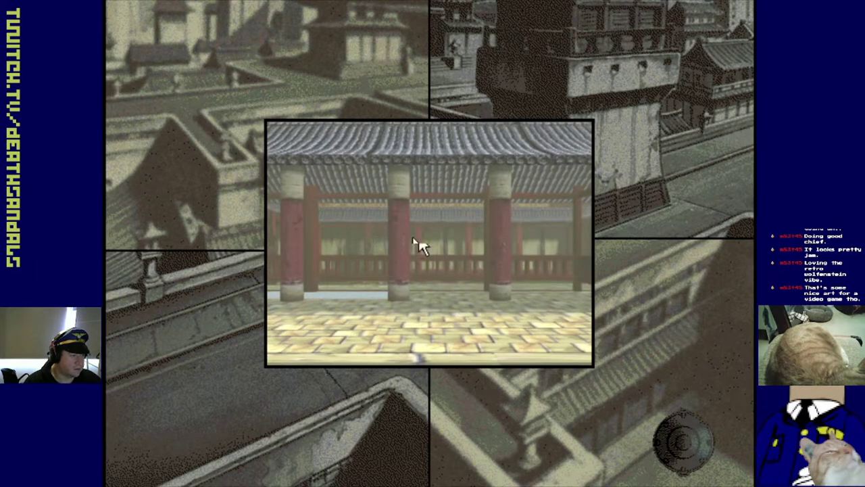
left_click(419, 357)
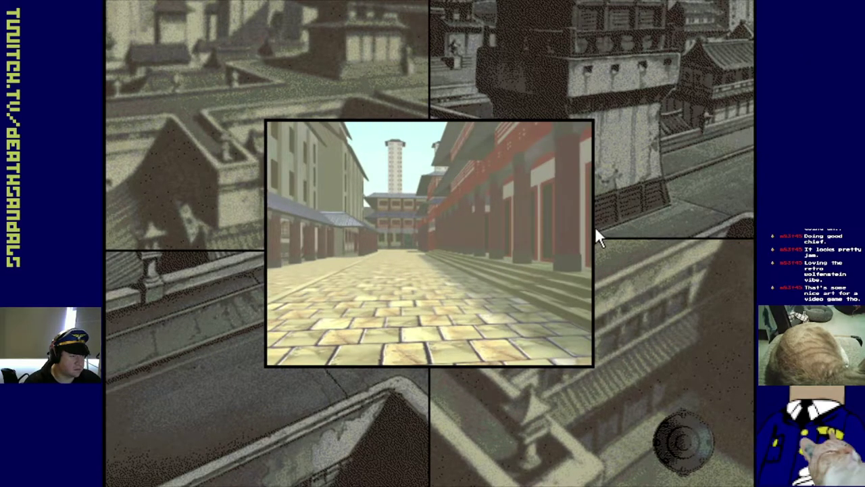
left_click(569, 224)
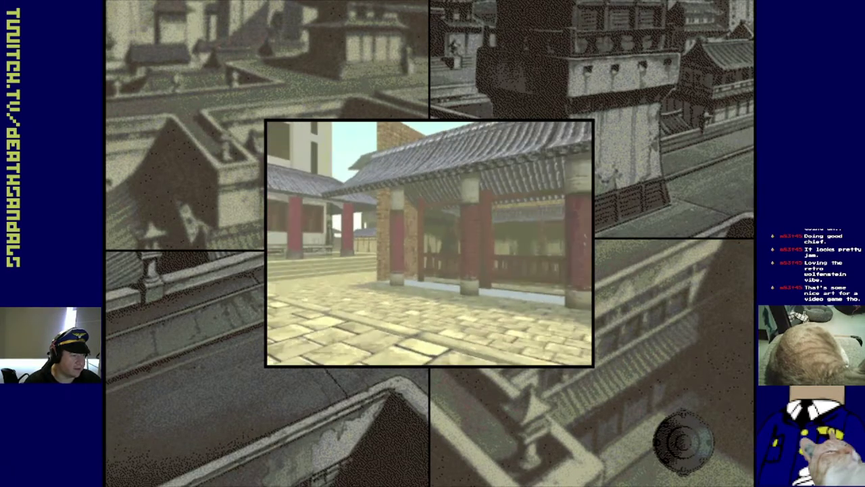
left_click(546, 229)
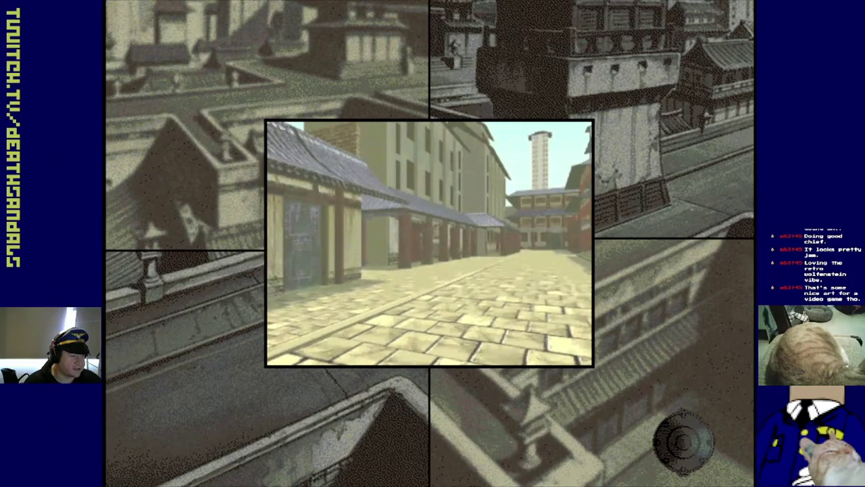
left_click(411, 223)
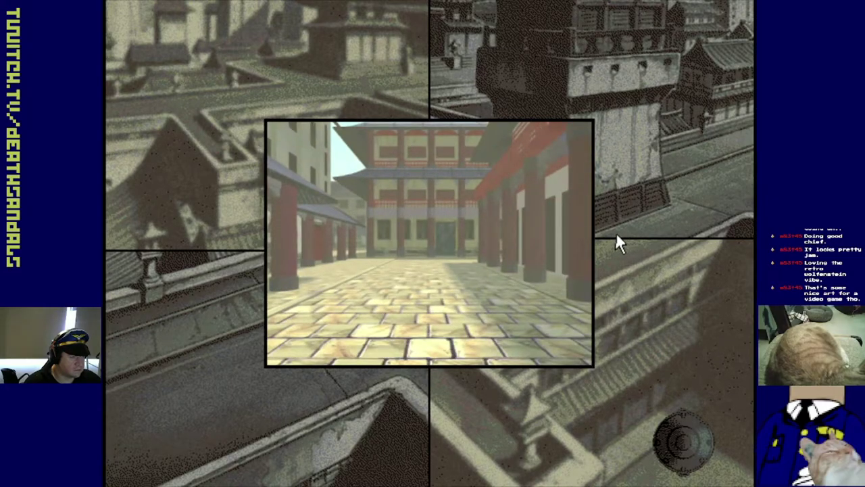
left_click(575, 241)
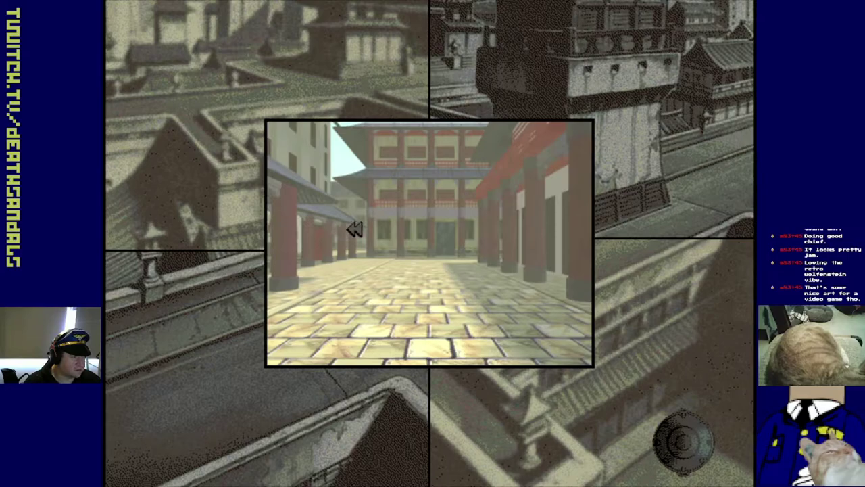
left_click(563, 251)
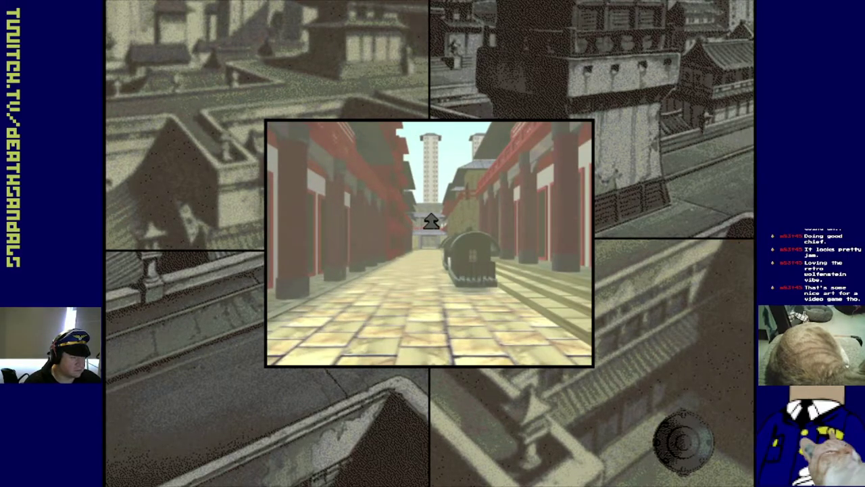
left_click(430, 222)
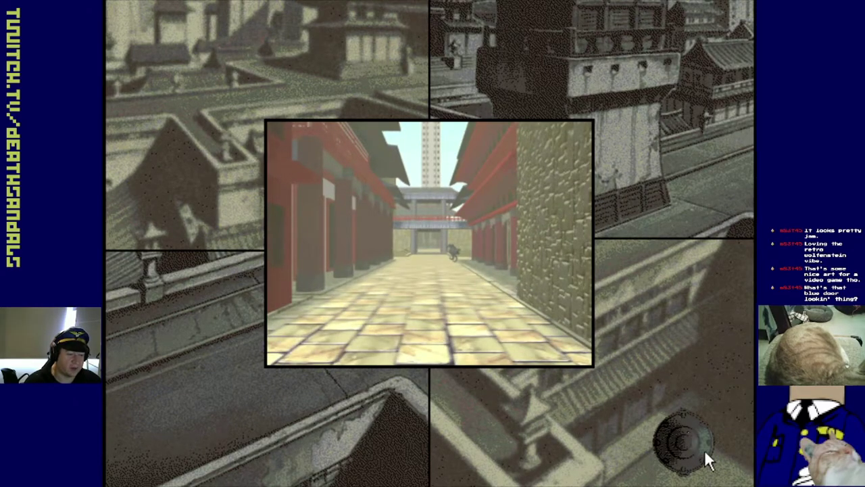
- Review and close the kanji powers parchment, then turn onto the red-pillared street
left_click(679, 438)
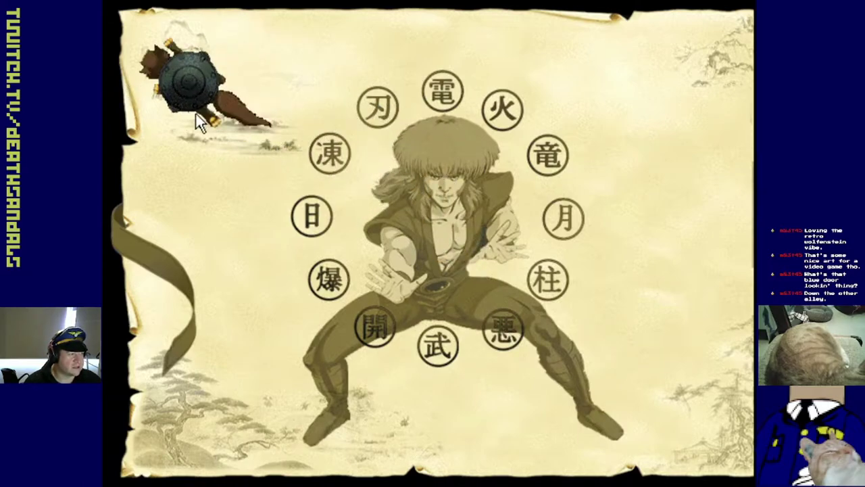
left_click(156, 262)
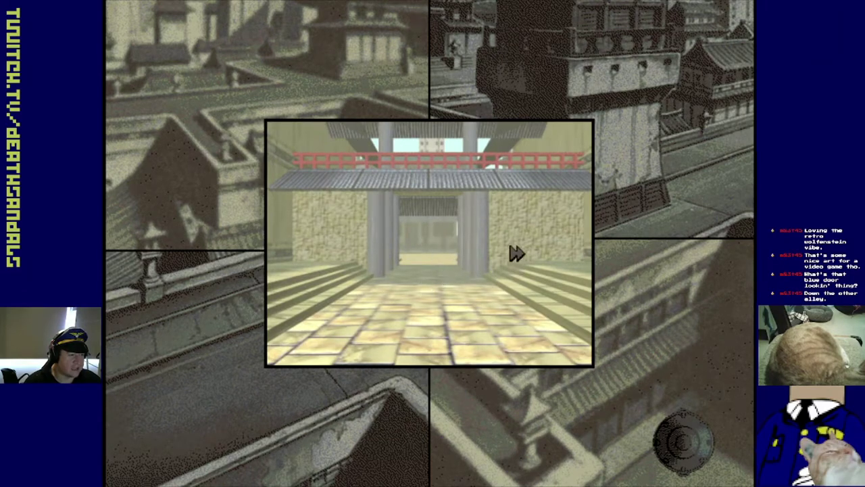
left_click(541, 253)
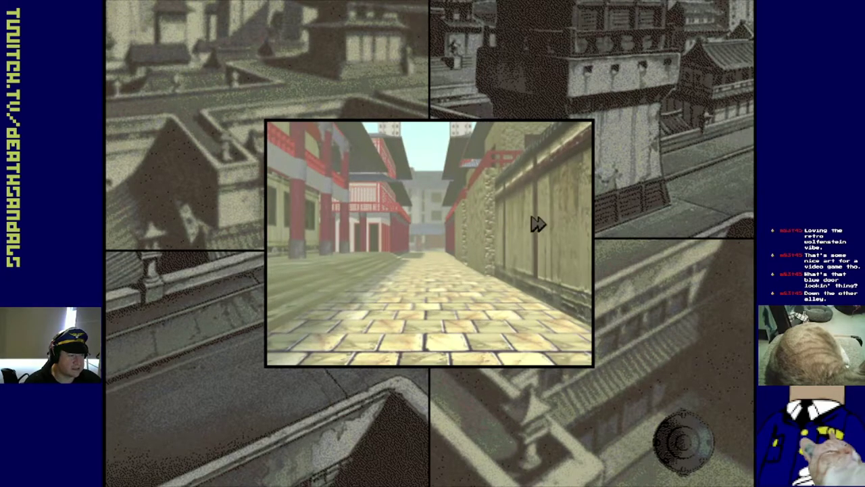
- Turn into the crate-lined alley and walk through to the doorway at its end
left_click(537, 224)
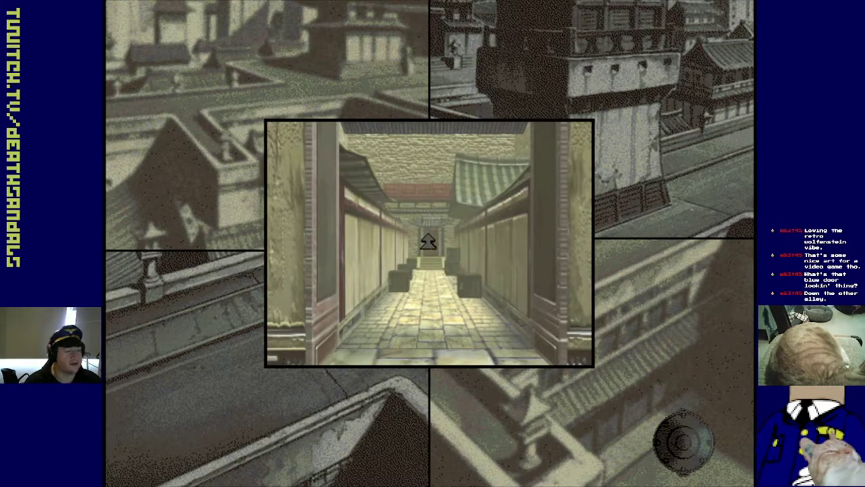
left_click(428, 241)
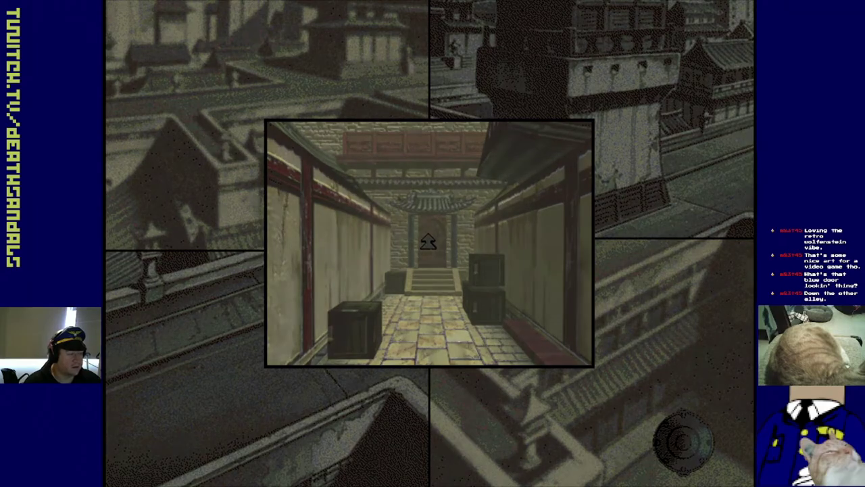
left_click(428, 241)
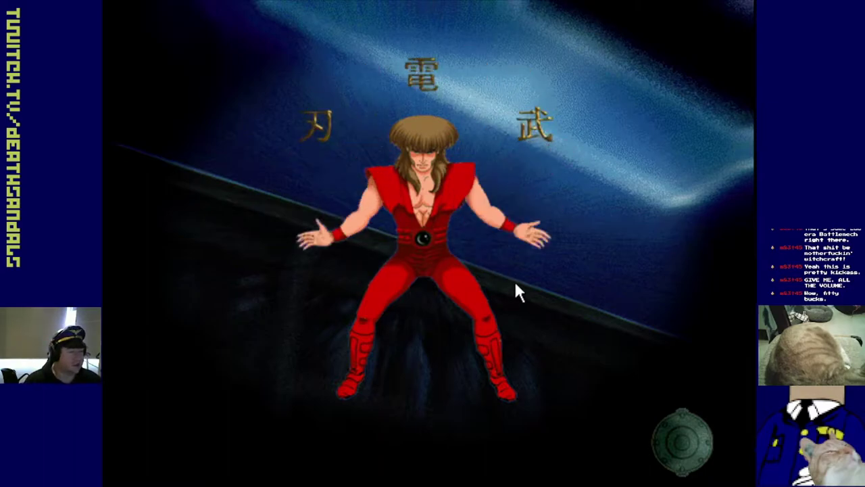
- Cast one of the floating kanji powers during the confrontation
left_click(534, 130)
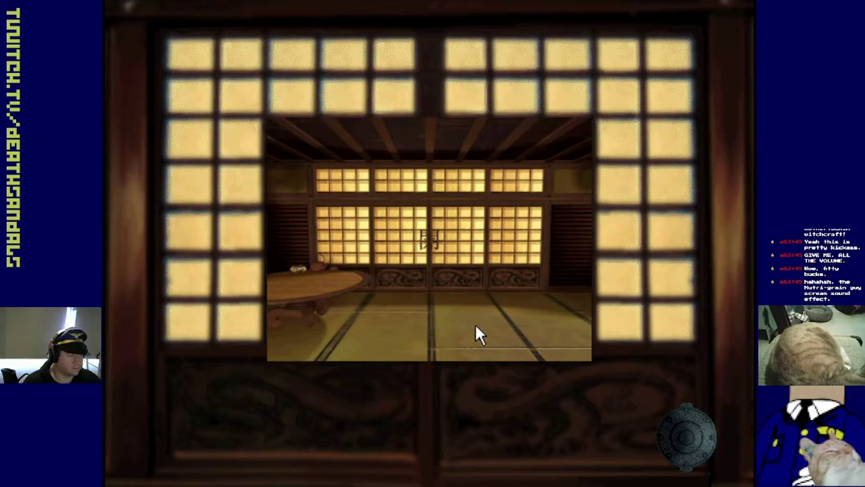
- Open the dojo window shutters and look out at the pagoda
left_click(576, 273)
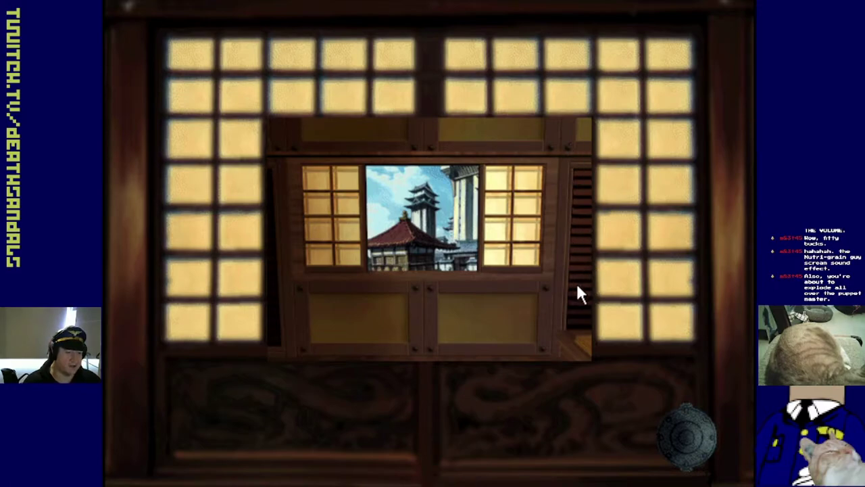
left_click(414, 248)
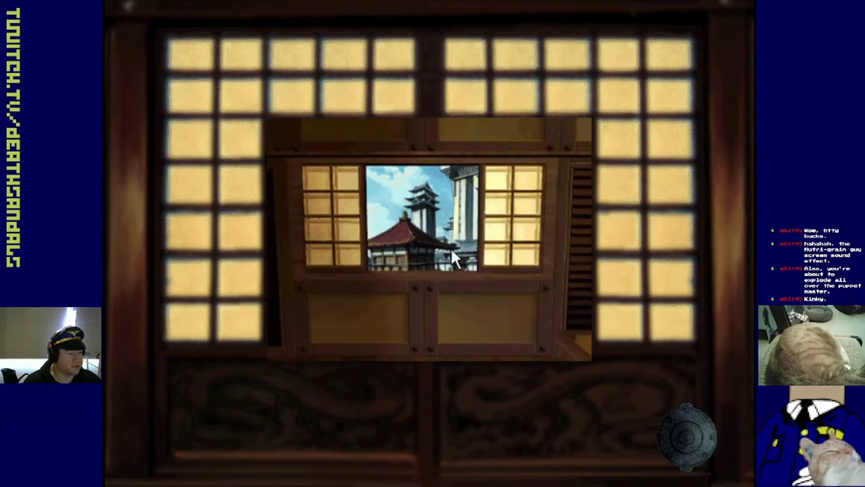
left_click(406, 332)
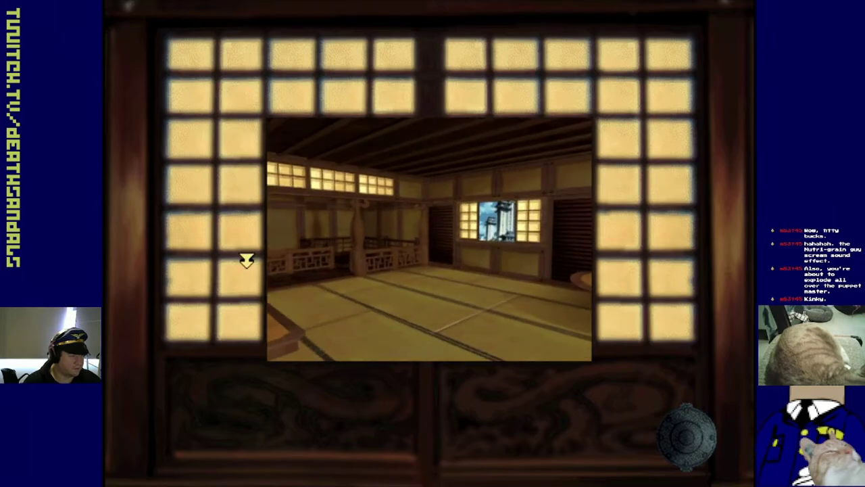
- Turn to the table and pick up the scroll lying on it
left_click(282, 300)
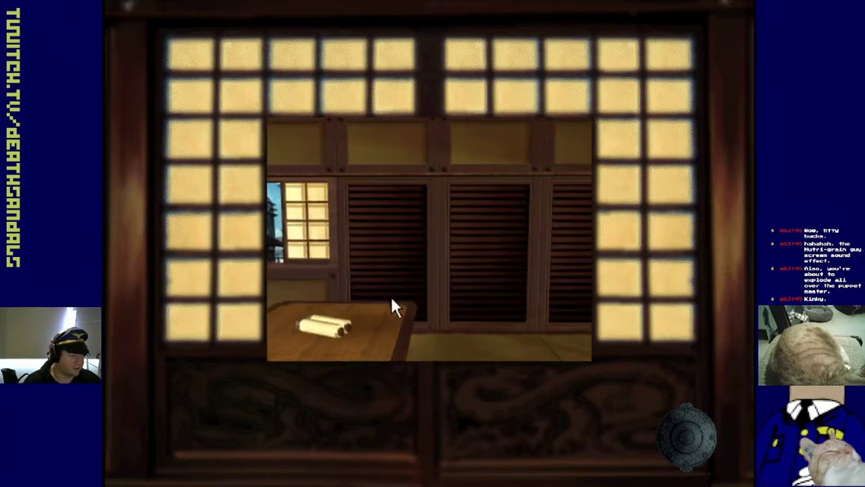
left_click(333, 327)
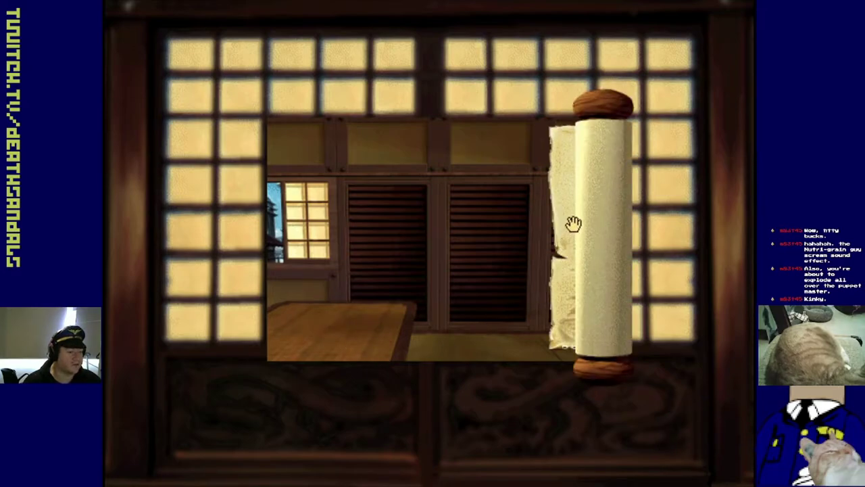
left_click(561, 225)
- Unroll the scroll, try a stroke in the circle, and ask the fox for advice
left_click_drag(561, 225, 273, 224)
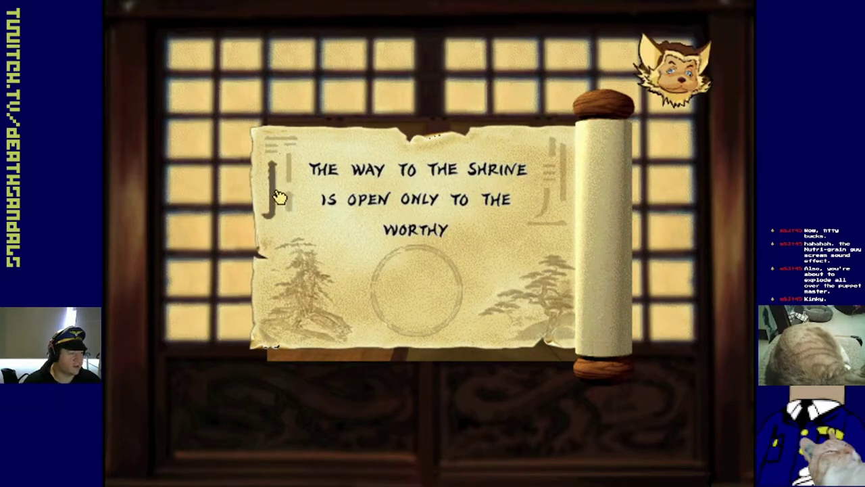
left_click_drag(279, 196, 412, 294)
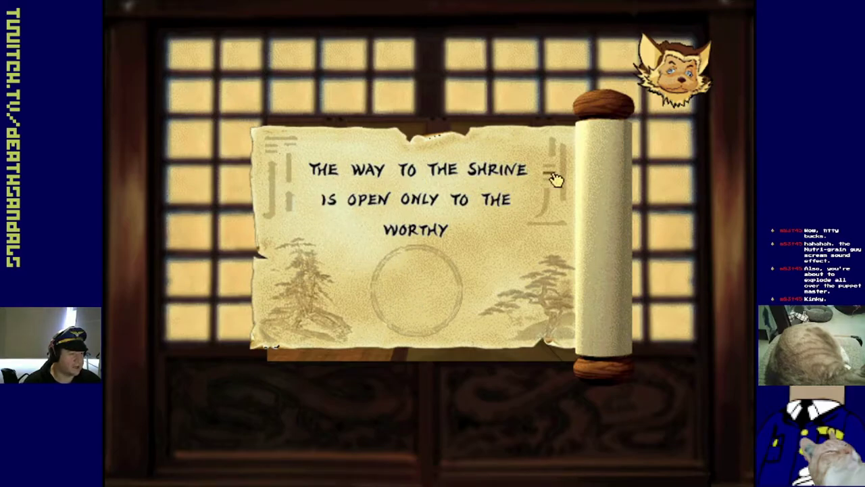
left_click(676, 73)
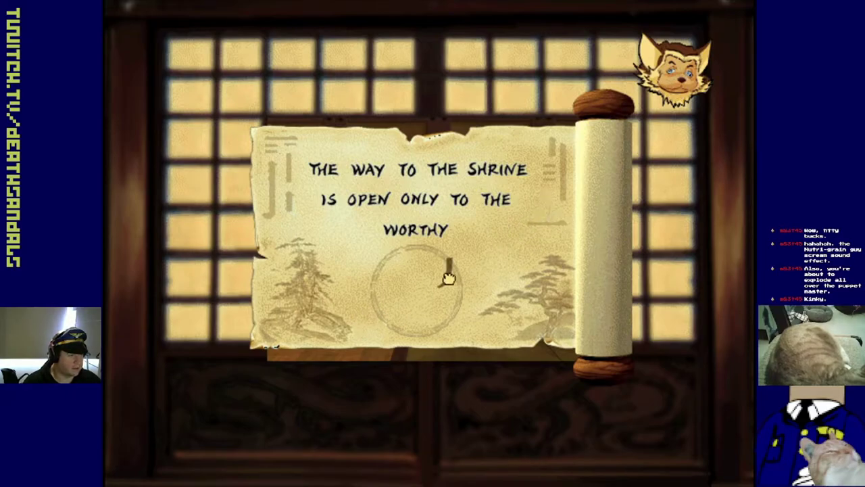
- Finish the J stroke and test horizontal and vertical pieces in the circle
left_click_drag(412, 305, 403, 315)
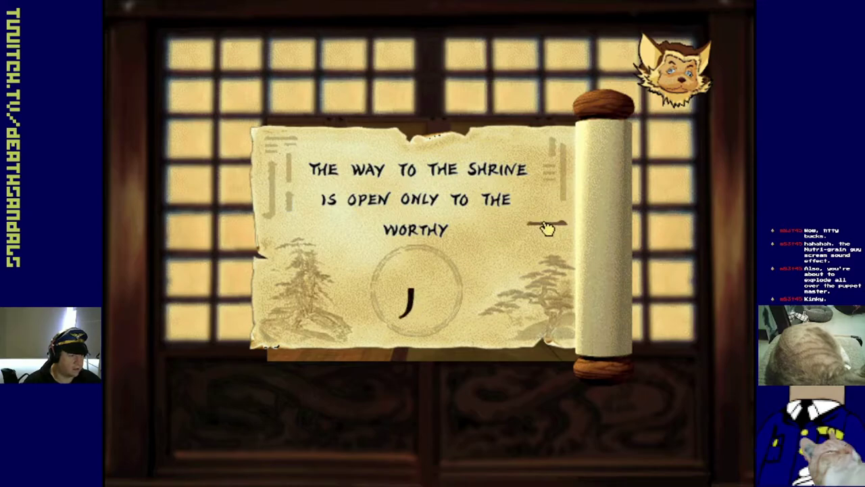
left_click_drag(550, 227, 423, 267)
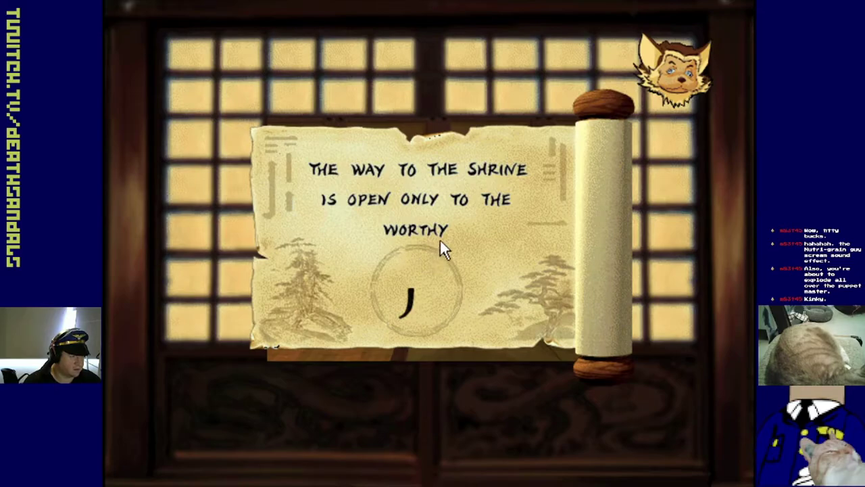
left_click_drag(549, 226, 426, 283)
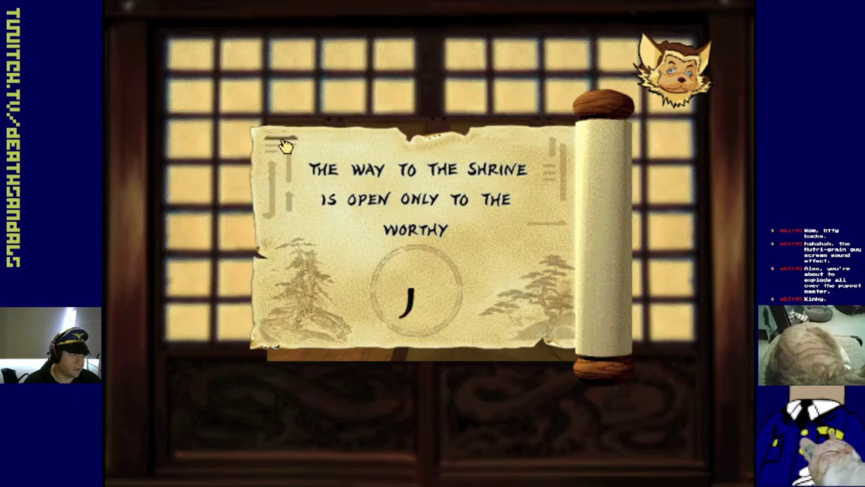
left_click_drag(286, 147, 418, 265)
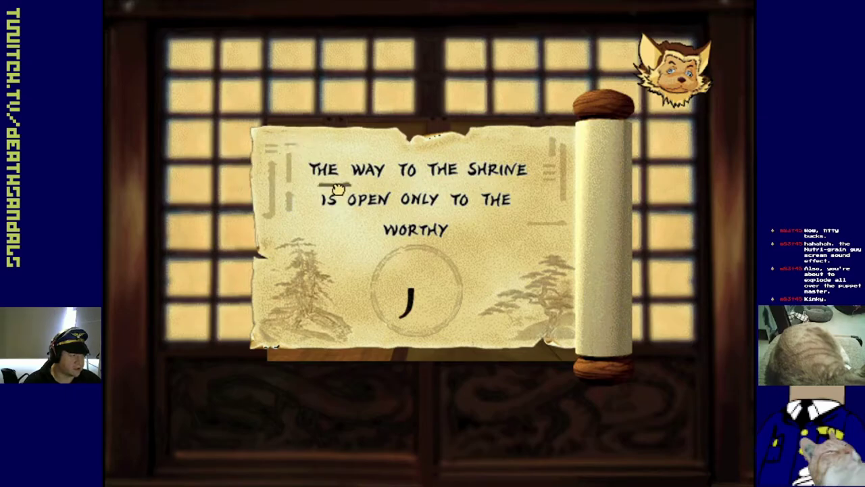
left_click(418, 265)
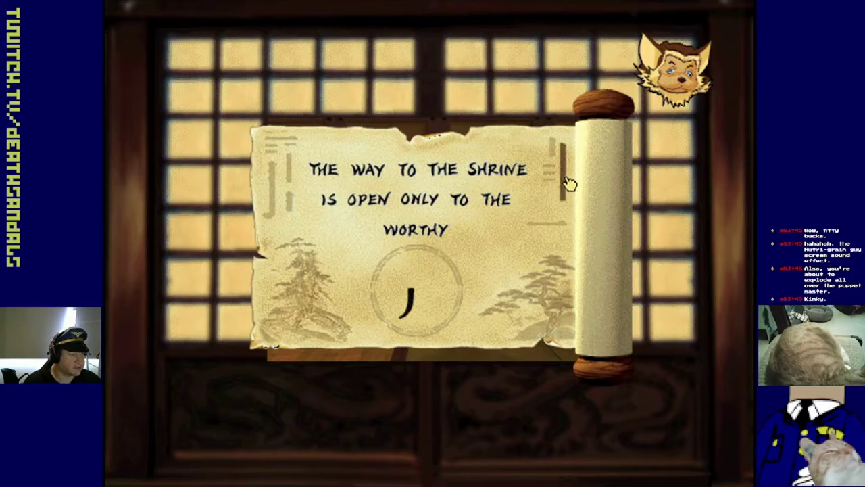
mouse_move(566, 183)
left_mouse_down()
mouse_move(421, 251)
mouse_move(419, 289)
mouse_move(437, 292)
mouse_move(424, 283)
left_mouse_up()
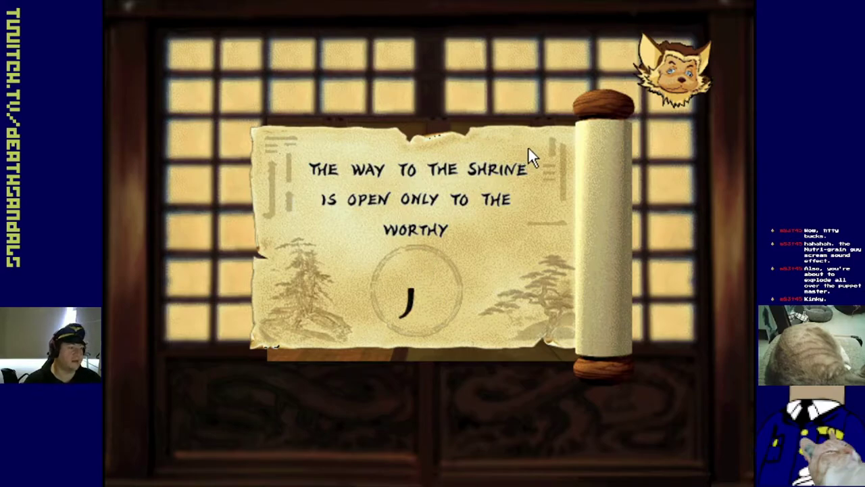
mouse_move(288, 179)
left_mouse_down()
mouse_move(271, 186)
mouse_move(359, 261)
mouse_move(415, 283)
mouse_move(419, 295)
left_mouse_up()
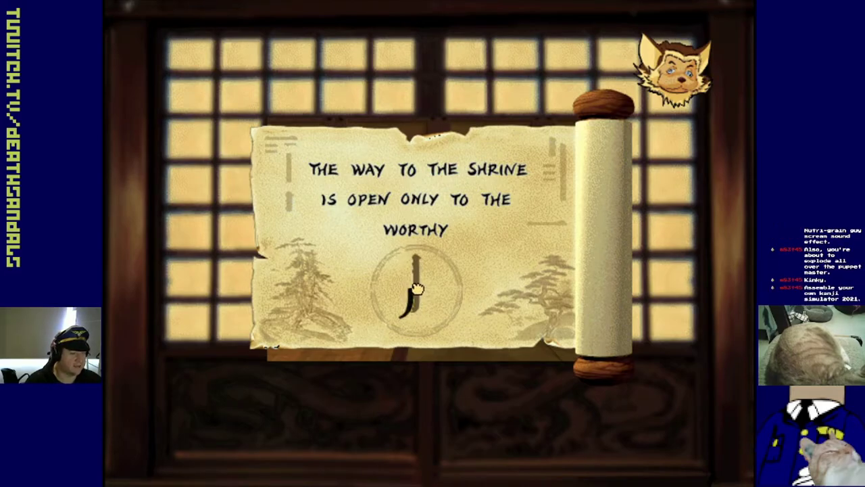
left_click_drag(419, 294, 418, 292)
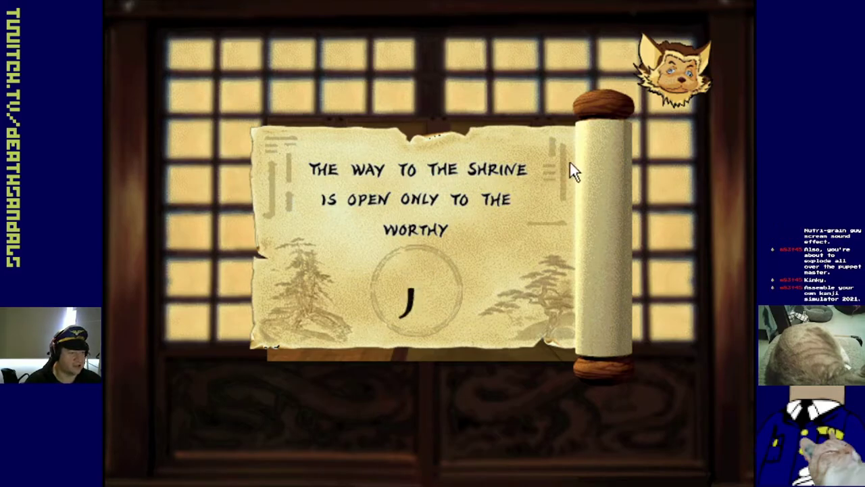
- Place vertical strokes beside the J and a horizontal stroke atop it
mouse_move(569, 169)
left_mouse_down()
mouse_move(421, 291)
mouse_move(417, 282)
left_mouse_up()
left_click_drag(285, 194, 415, 289)
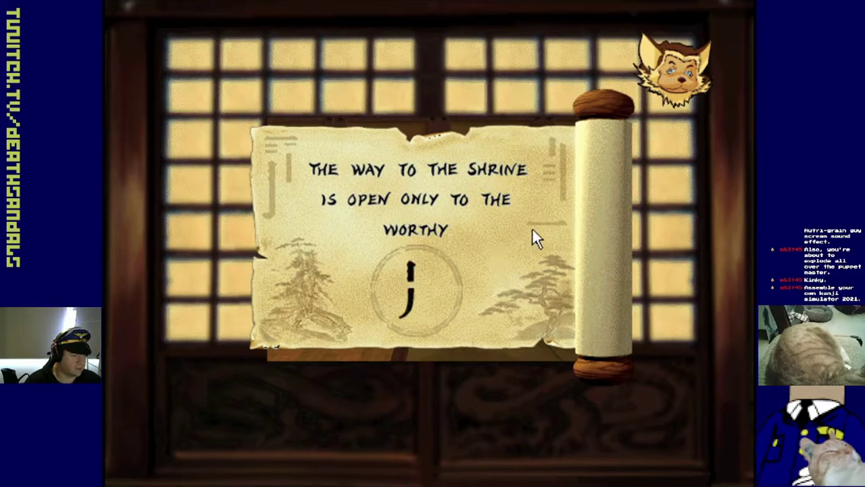
left_click_drag(545, 233, 427, 287)
left_click_drag(425, 288, 419, 283)
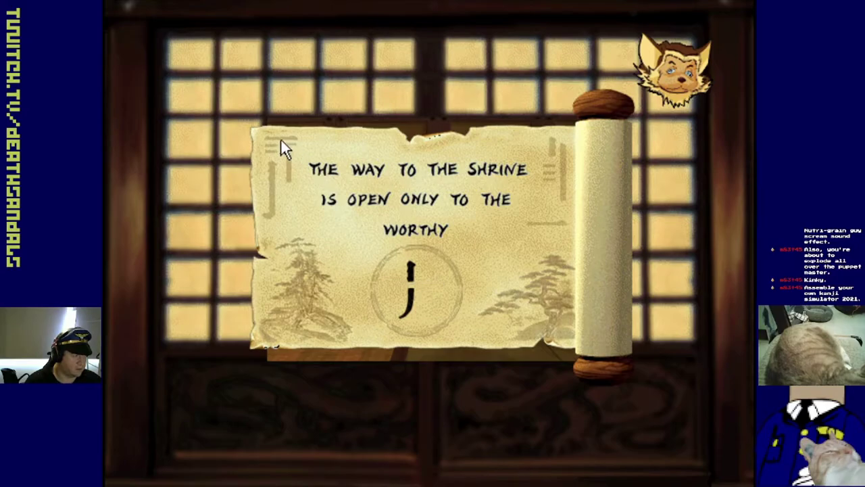
left_click_drag(289, 146, 418, 265)
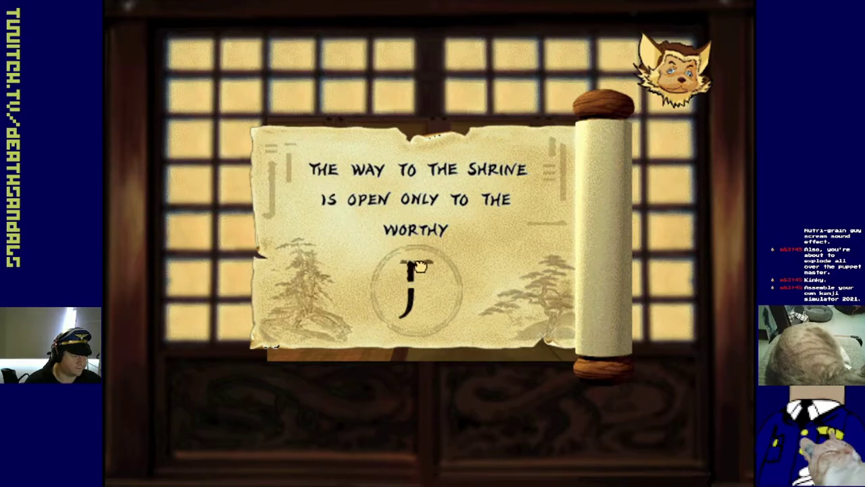
left_click(418, 266)
left_click_drag(274, 189, 438, 294)
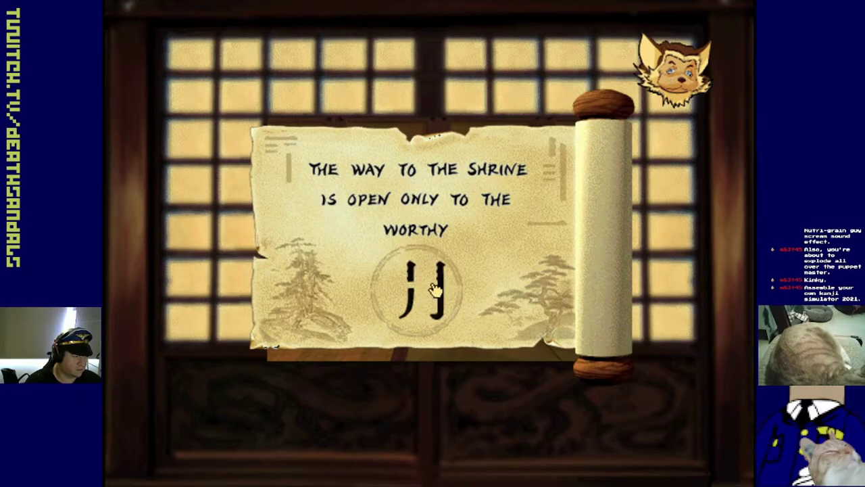
left_click(435, 289)
- Set another vertical stroke and the top-right piece into the kanji
left_click_drag(568, 171, 390, 292)
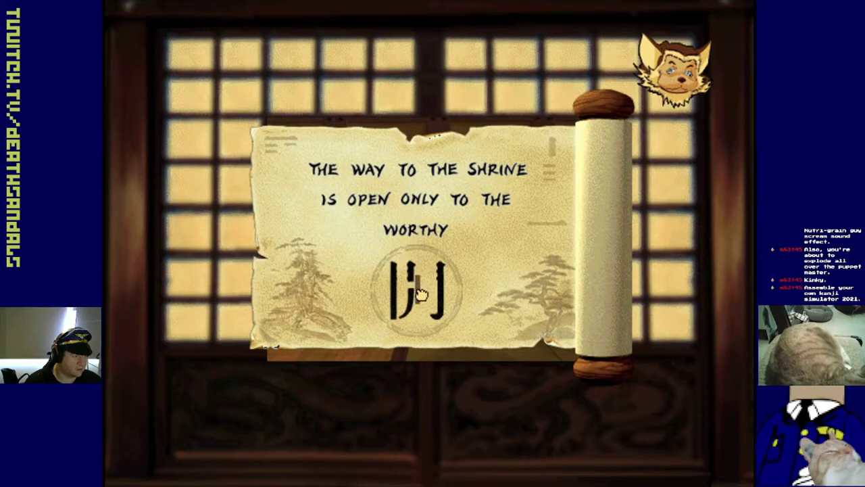
left_click(423, 297)
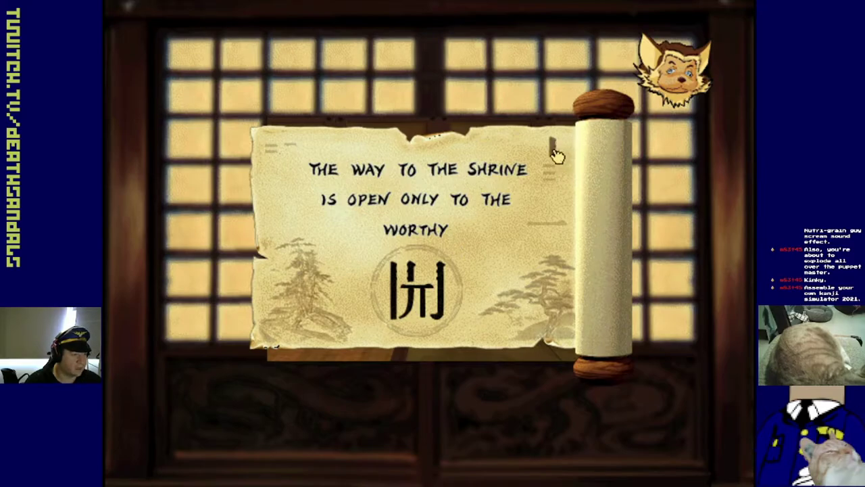
left_click_drag(556, 154, 424, 273)
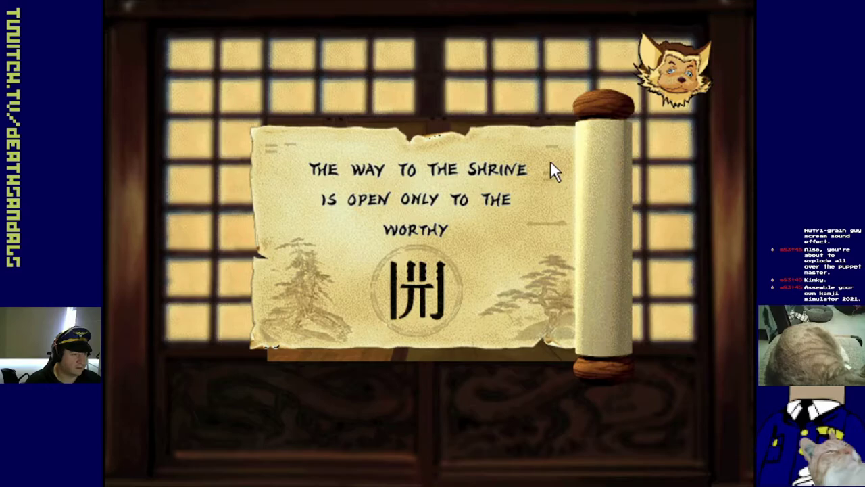
left_click_drag(546, 225, 435, 267)
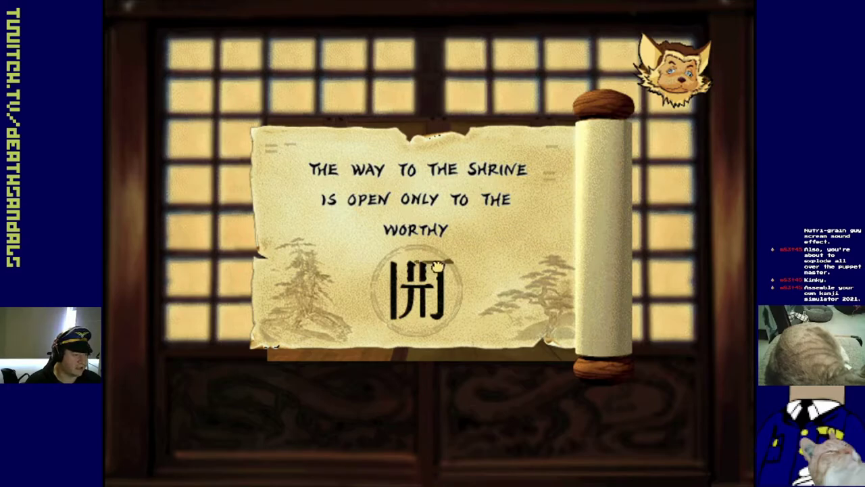
left_click(436, 267)
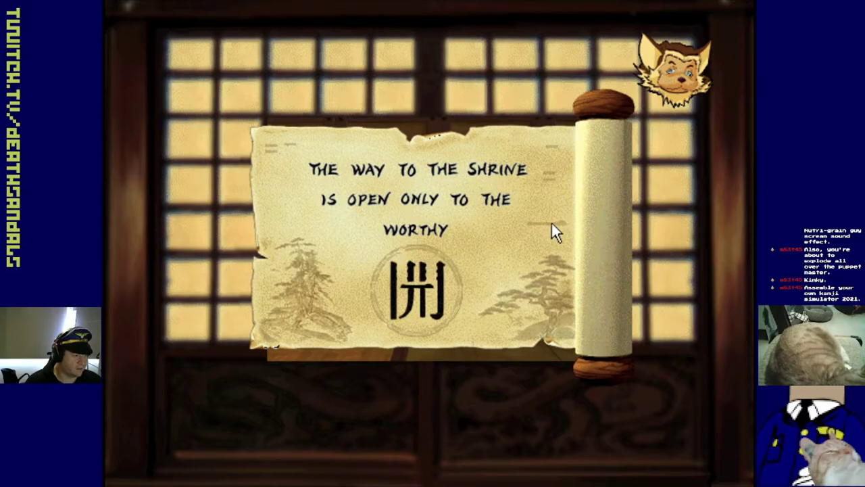
- Place the top-left and small final pieces to complete the kanji 開
left_click_drag(552, 224, 405, 269)
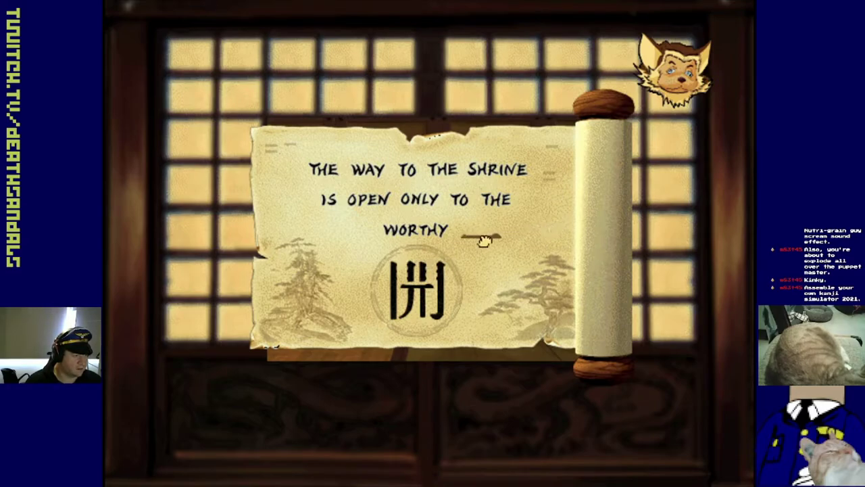
left_click(406, 269)
left_click_drag(556, 184, 433, 276)
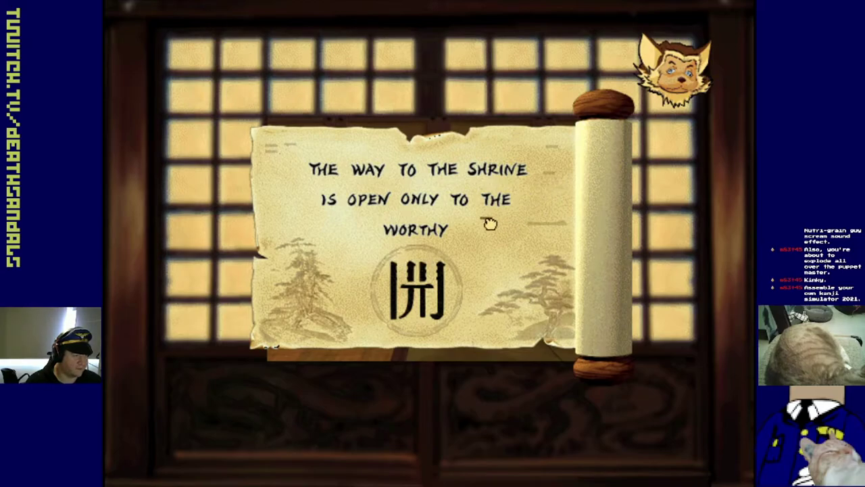
left_click(434, 277)
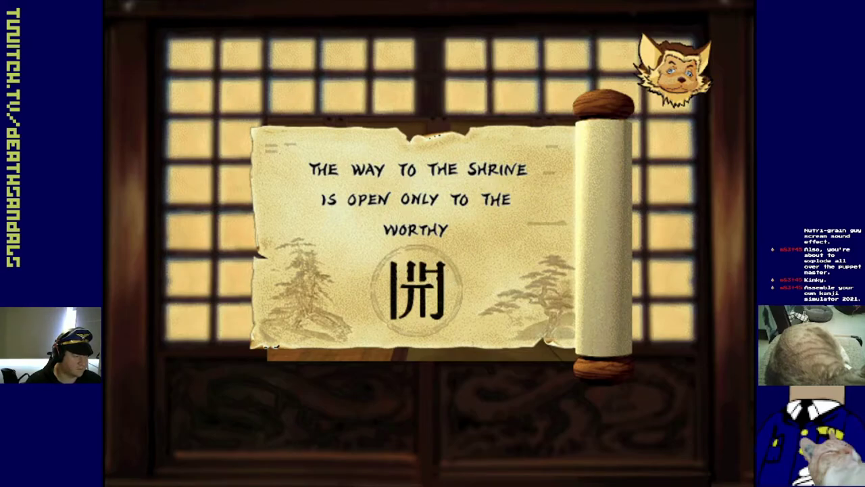
left_click(551, 180)
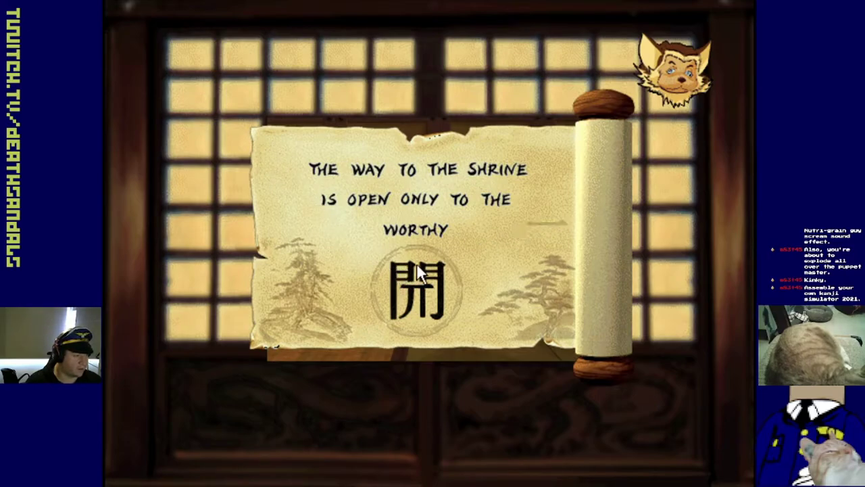
- Fit the stroke pieces into the 開 kanji on the shrine scroll until it completes
left_click_drag(545, 229, 422, 287)
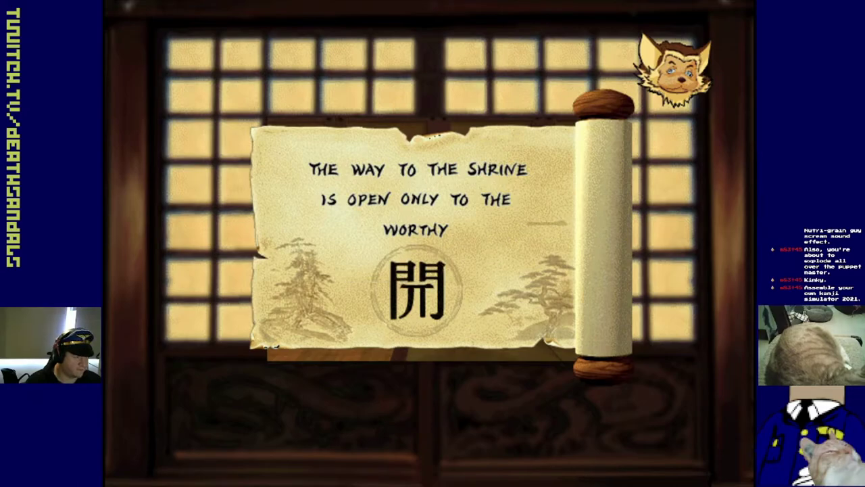
left_click_drag(544, 229, 419, 318)
left_click_drag(551, 223, 421, 268)
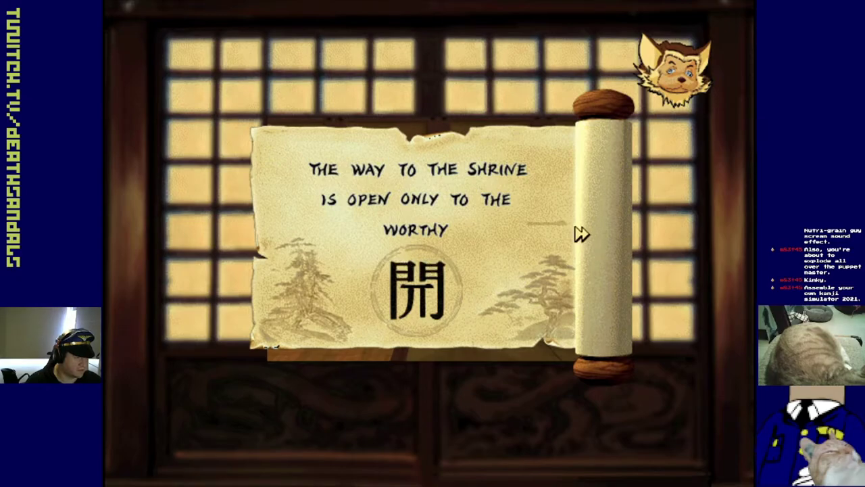
mouse_move(551, 226)
left_mouse_down()
mouse_move(417, 277)
mouse_move(406, 266)
left_mouse_up()
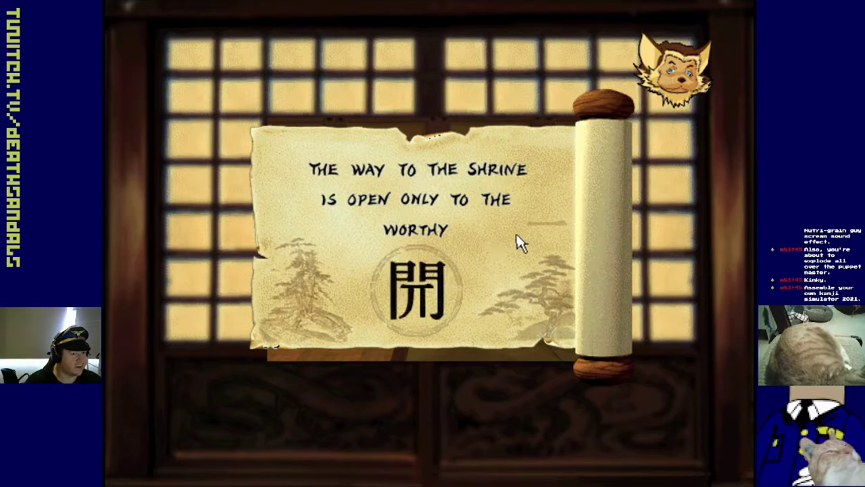
left_click_drag(555, 226, 441, 288)
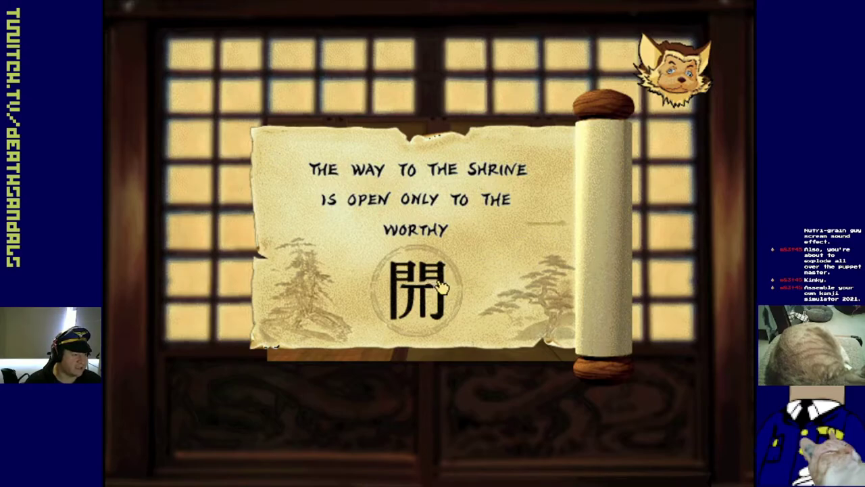
mouse_move(550, 223)
left_mouse_down()
mouse_move(409, 291)
mouse_move(440, 281)
left_mouse_up()
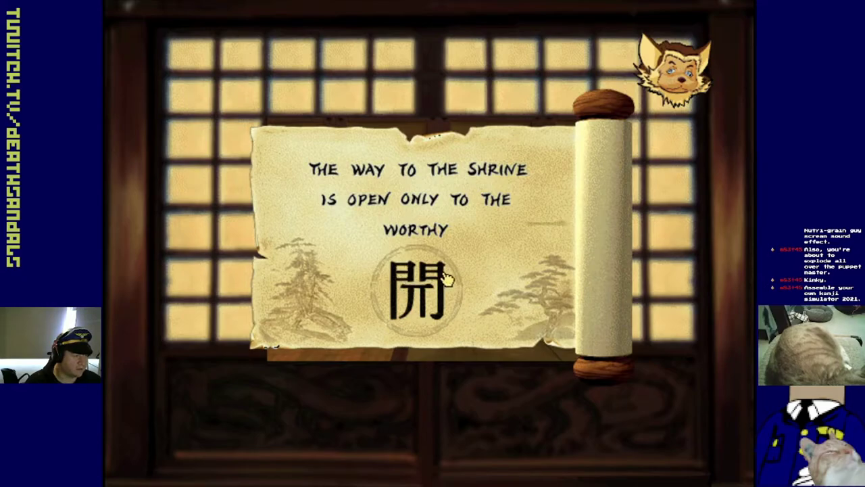
left_click_drag(545, 227, 410, 267)
mouse_move(553, 224)
left_mouse_down()
mouse_move(433, 283)
mouse_move(438, 324)
left_mouse_up()
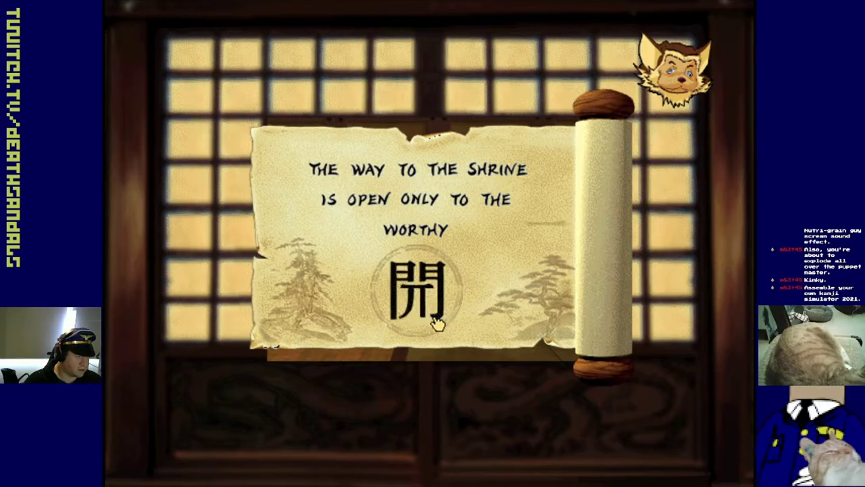
left_click_drag(546, 223, 423, 264)
left_click_drag(422, 263, 493, 235)
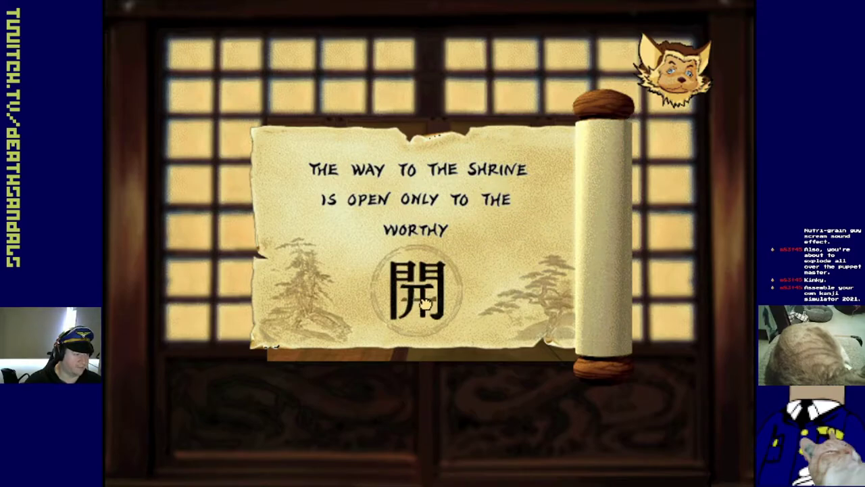
left_click_drag(562, 229, 425, 304)
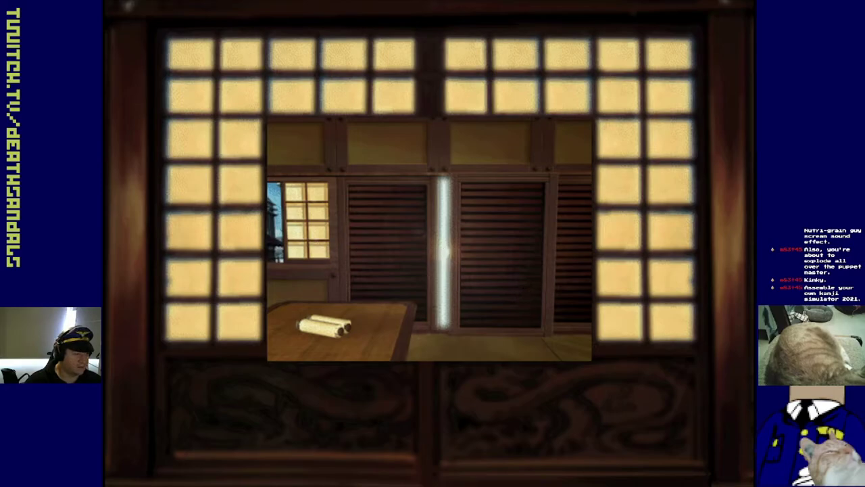
- Go through the glowing shoji doors, turn around and step into the room
left_click(543, 268)
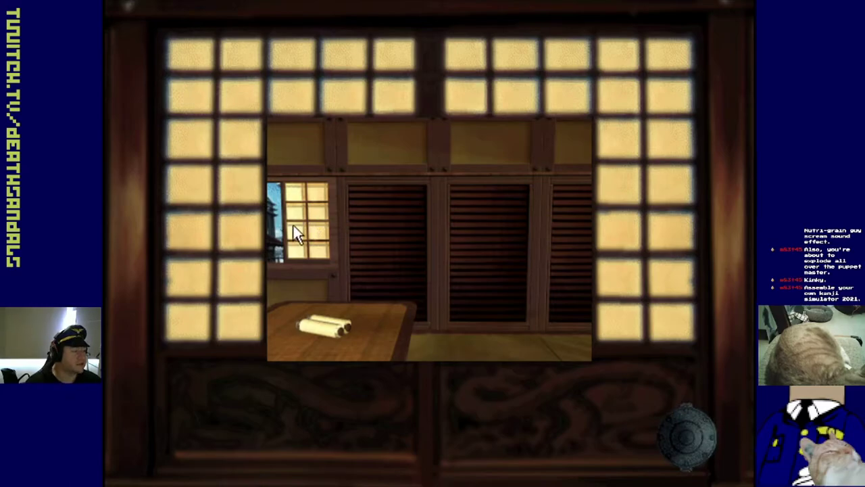
left_click(468, 326)
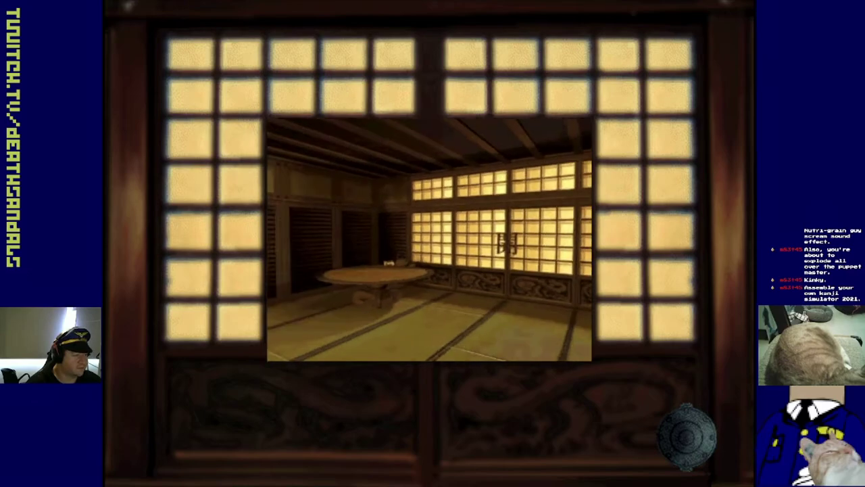
left_click(410, 251)
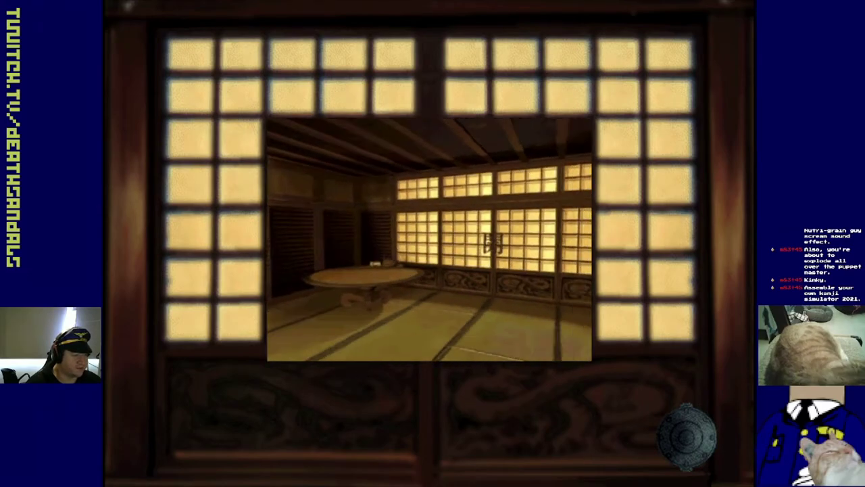
- Walk to the round table, look over it, and set the teapot on the brazier stand
left_click(318, 269)
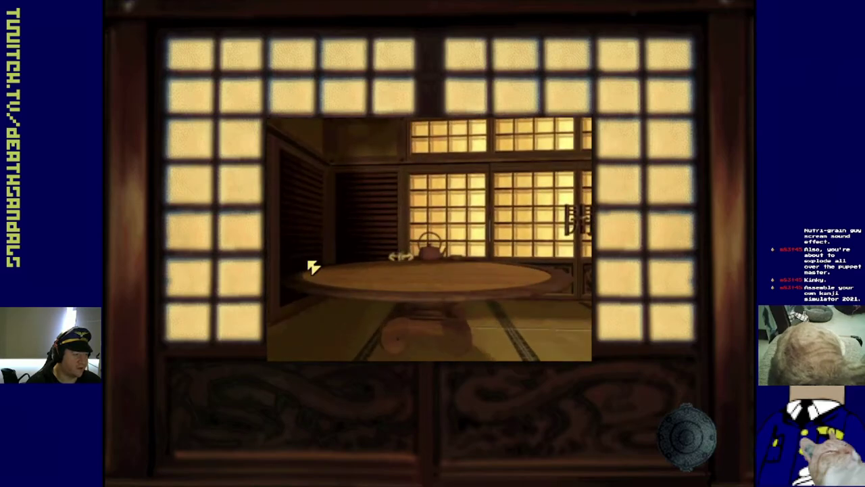
left_click(399, 256)
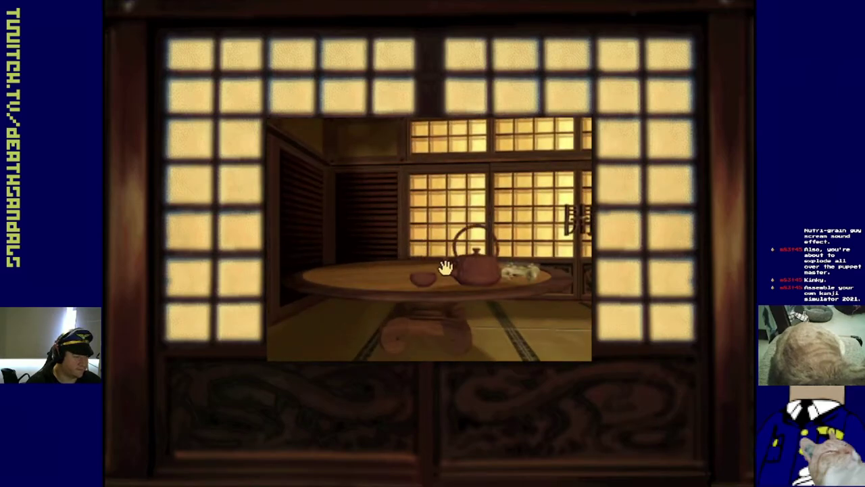
left_click(473, 279)
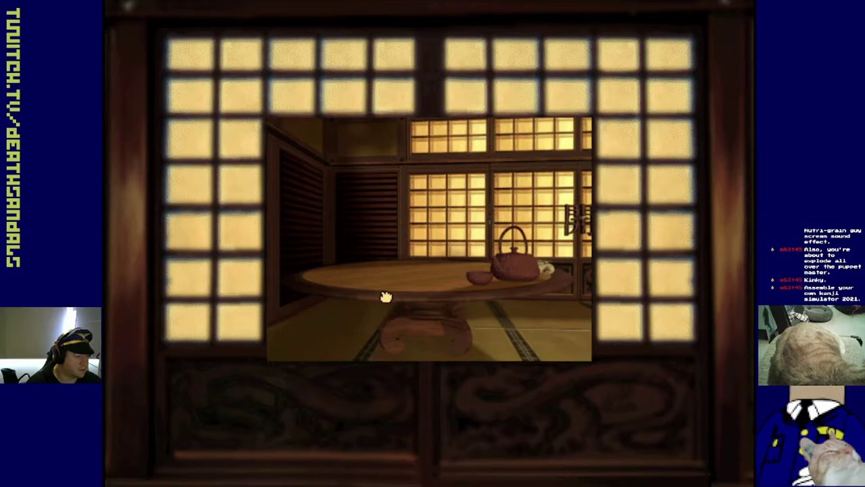
left_click(358, 297)
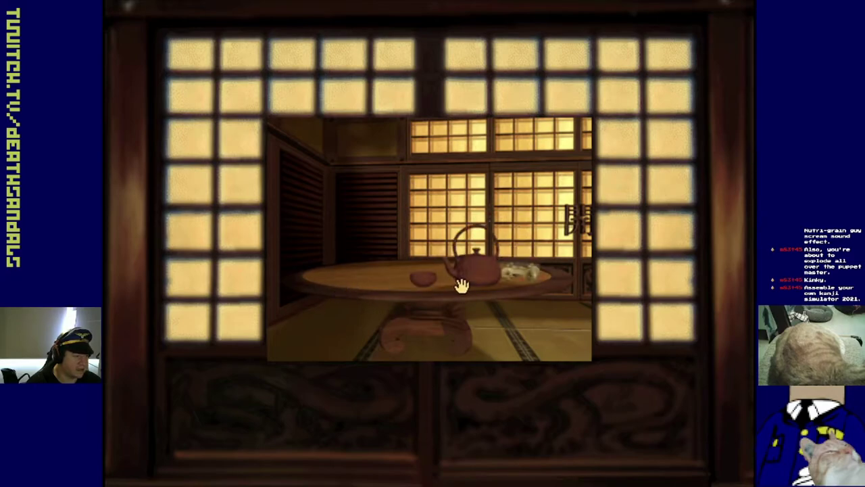
left_click(481, 292)
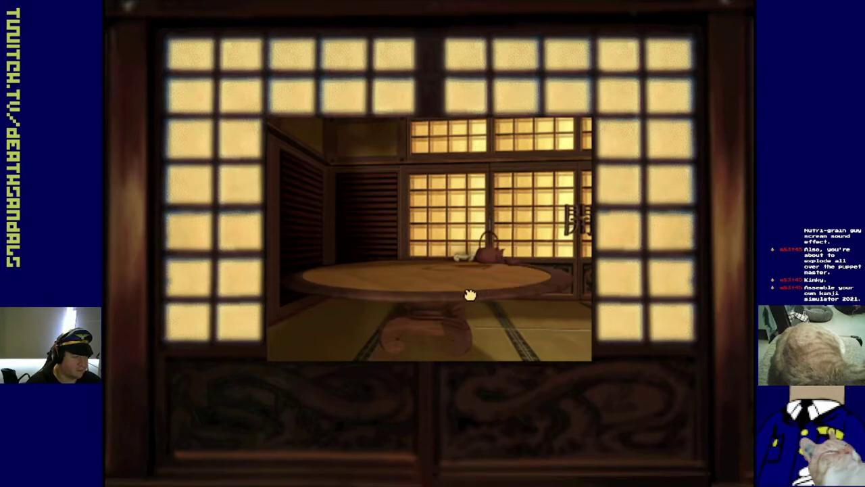
left_click(275, 284)
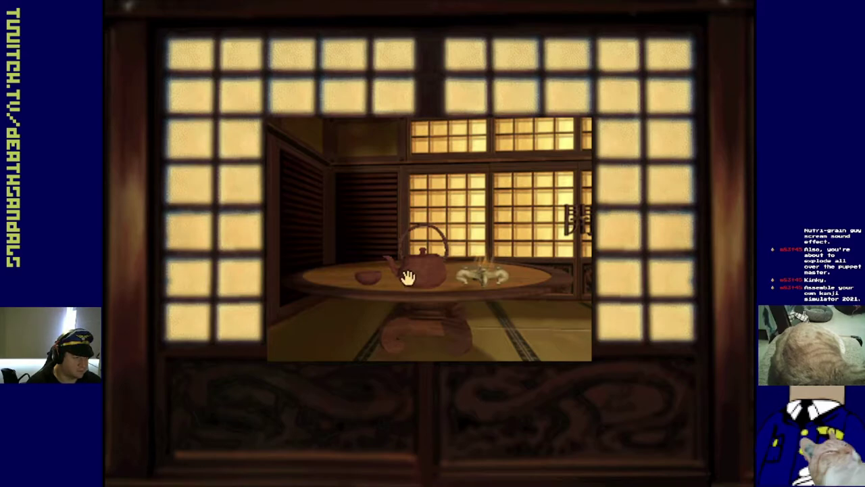
left_click_drag(407, 277, 479, 252)
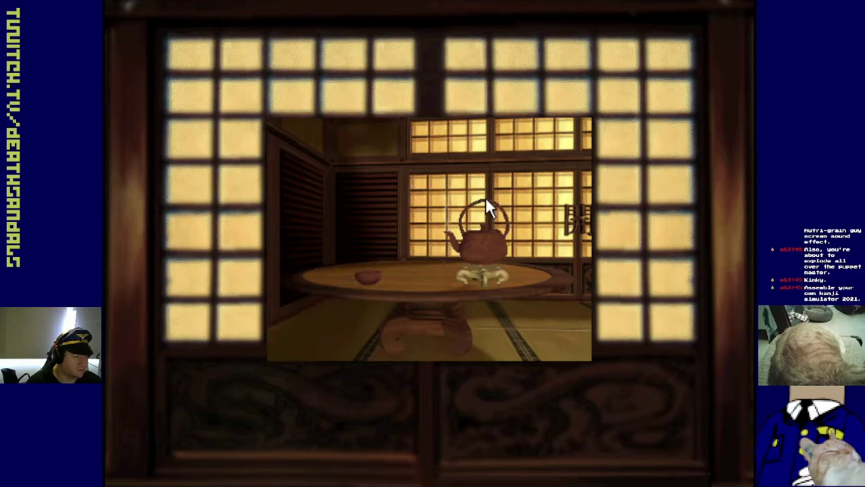
- Lift the teapot, pour tea into the bowl, set it back, then enter the hall
left_click(451, 201)
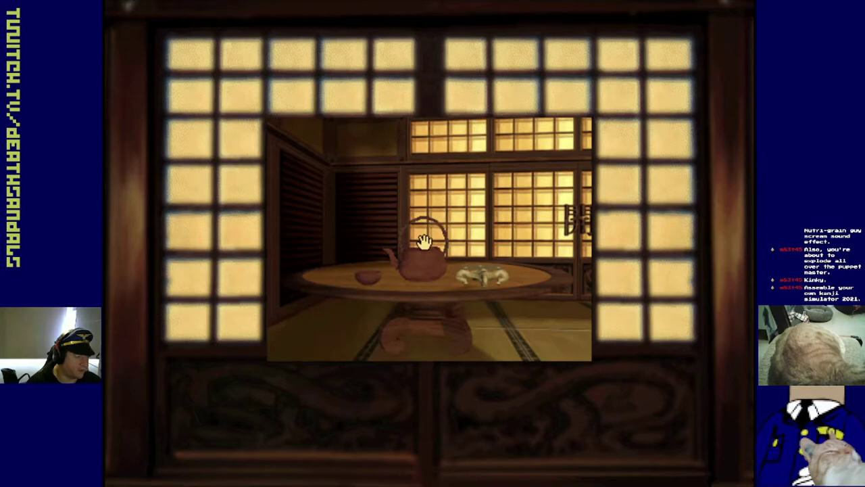
left_click_drag(401, 264, 396, 245)
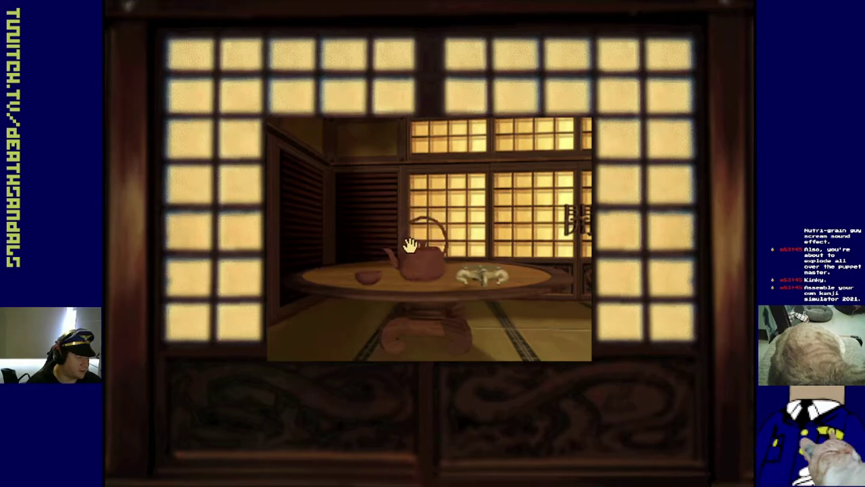
left_click_drag(397, 245, 402, 226)
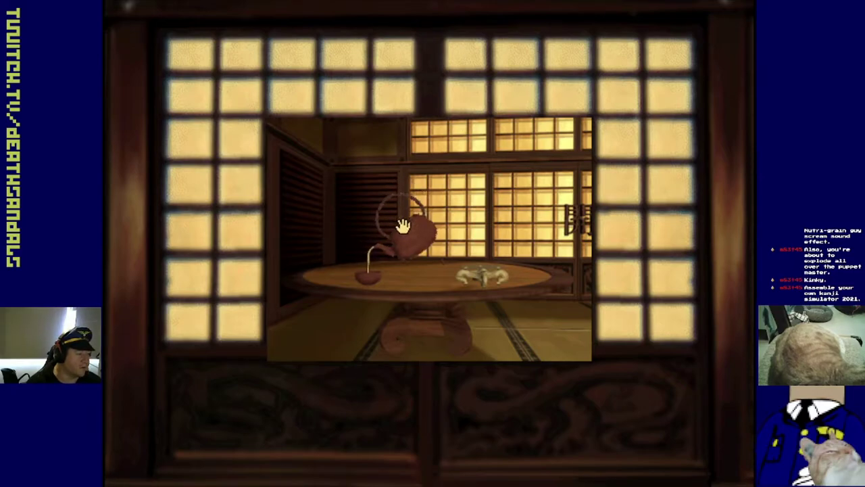
left_click_drag(402, 225, 405, 226)
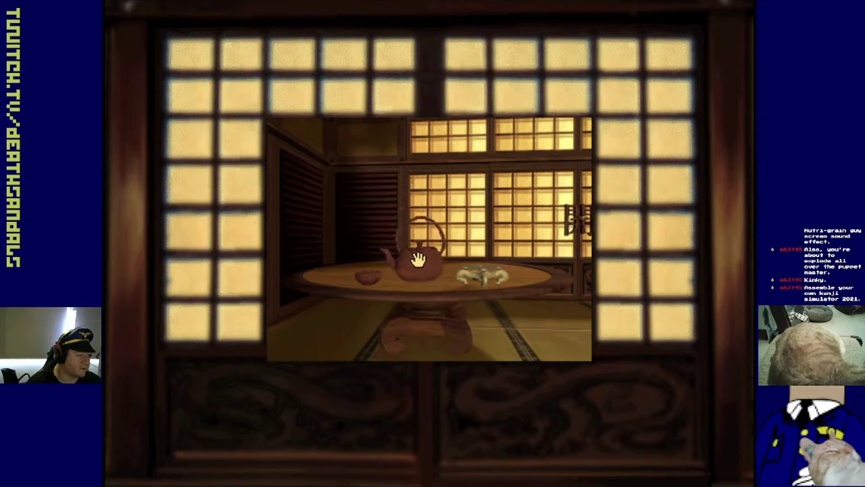
left_click(371, 279)
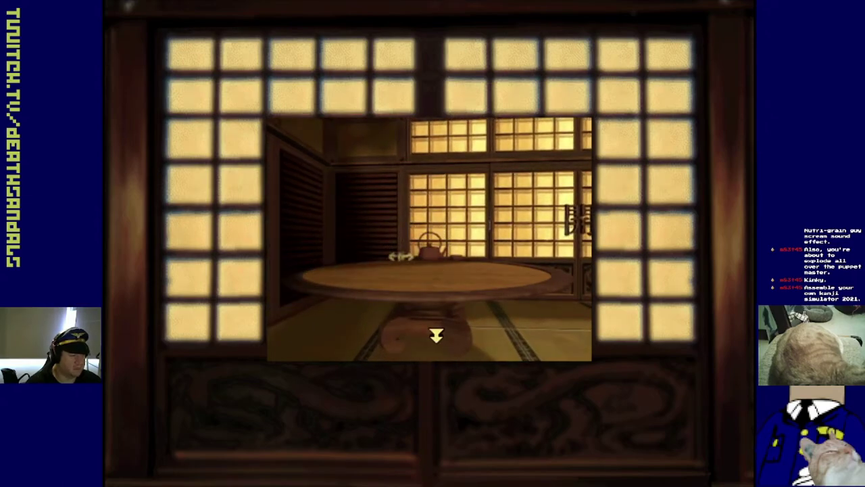
left_click(436, 335)
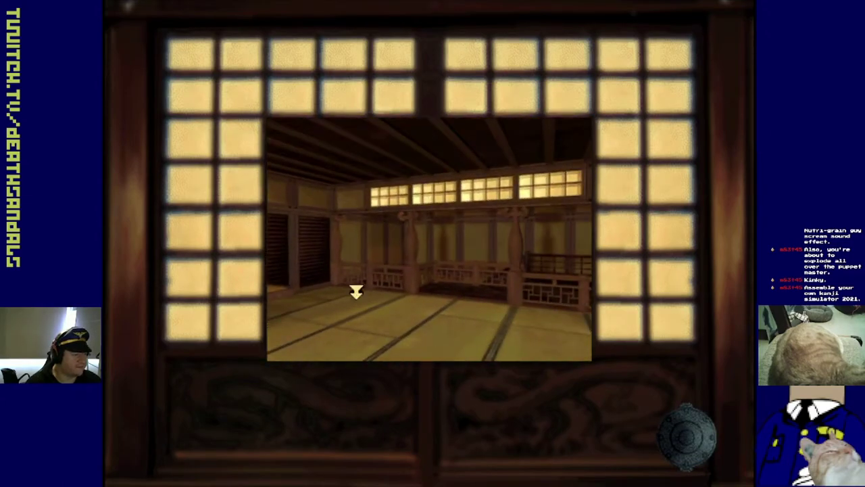
- Look around the railed tatami hall and tea room, then pass through the shoji doors
left_click(287, 243)
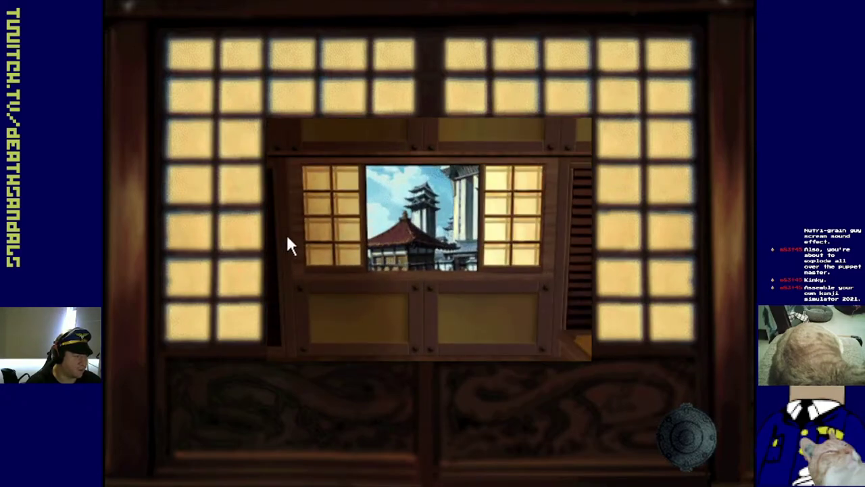
left_click(380, 322)
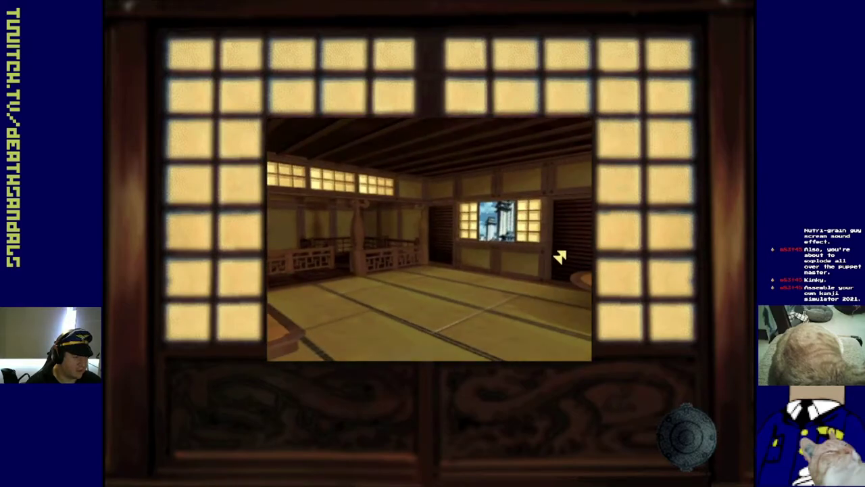
left_click(560, 255)
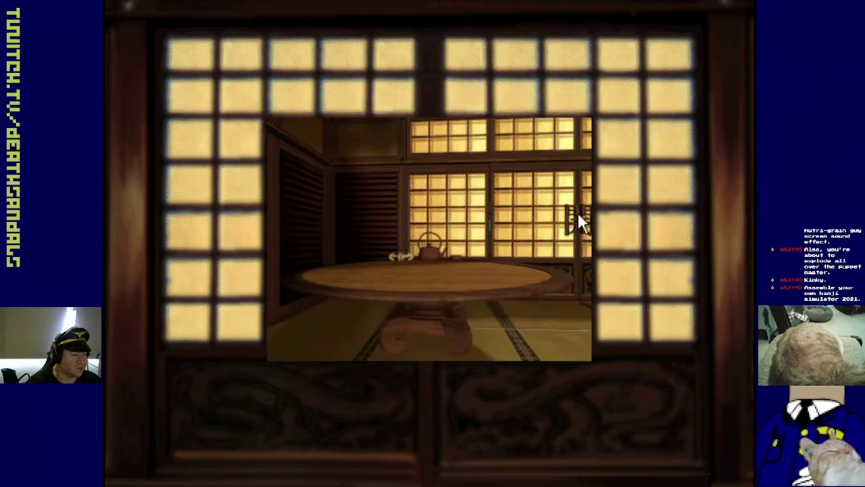
left_click(401, 257)
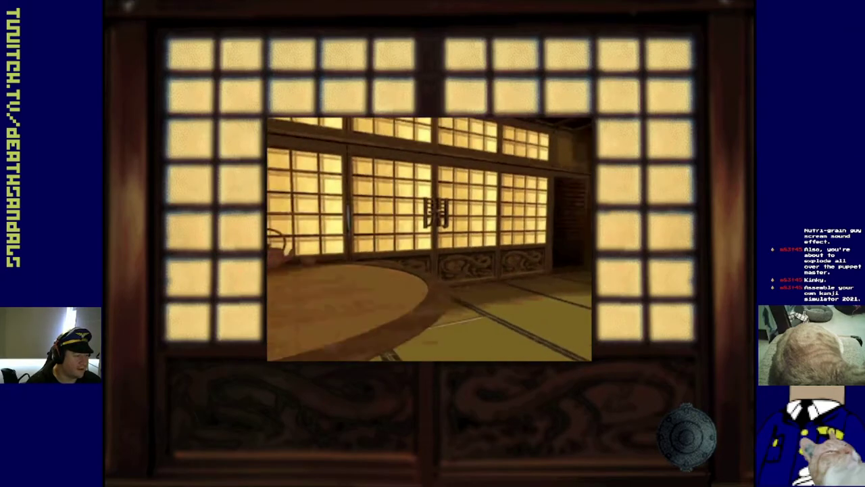
left_click(400, 257)
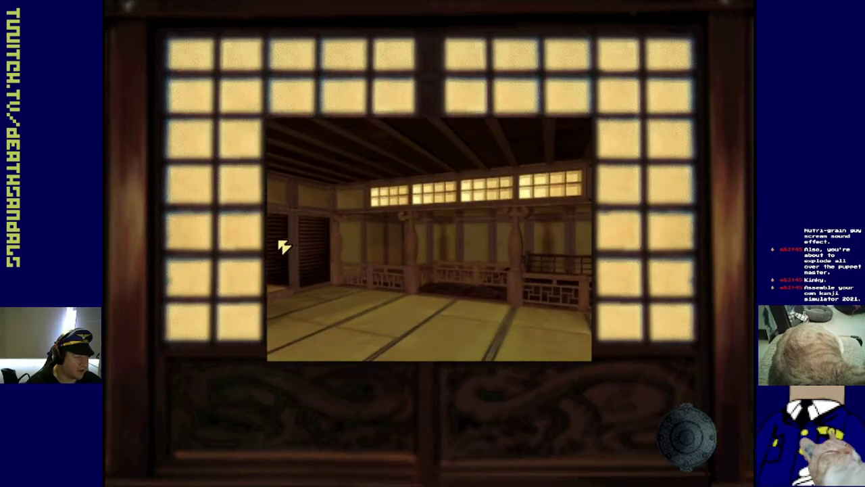
left_click(436, 235)
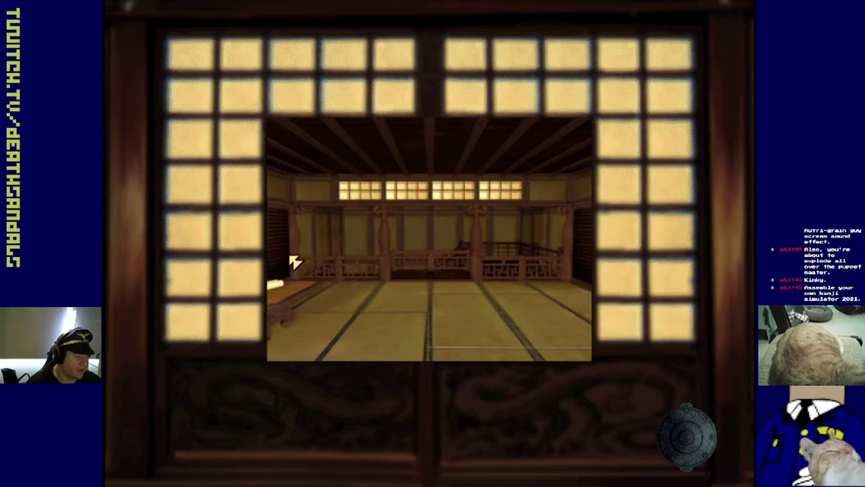
left_click(408, 345)
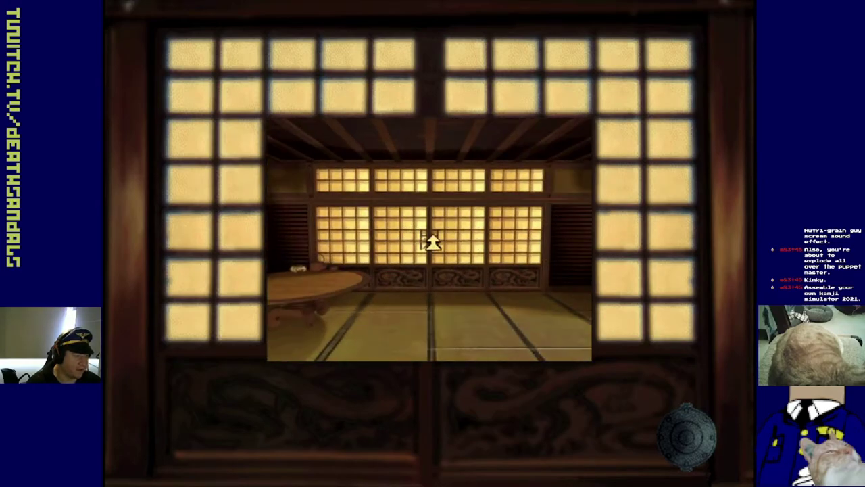
left_click(433, 242)
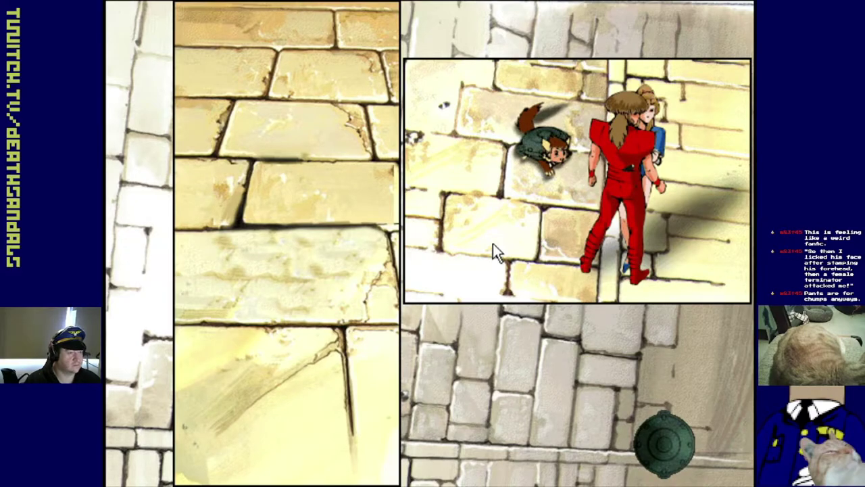
- Advance past the comic panel's close-up of faces to the courtyard garden
left_click(527, 406)
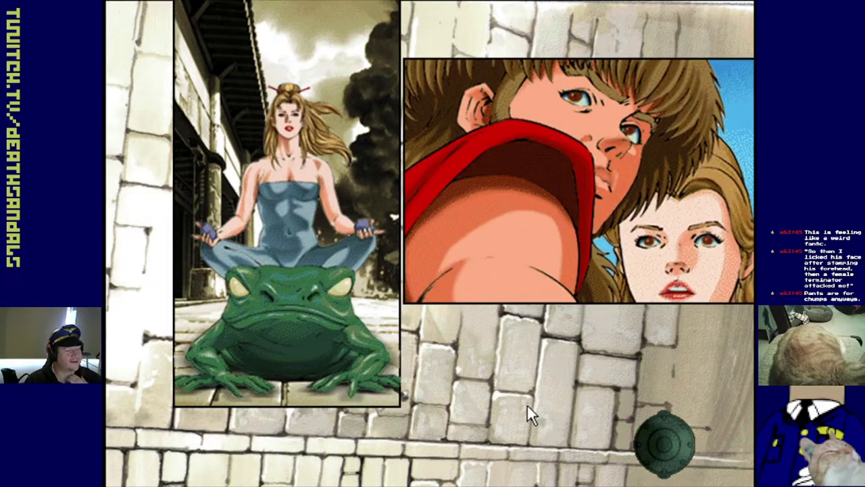
left_click(527, 406)
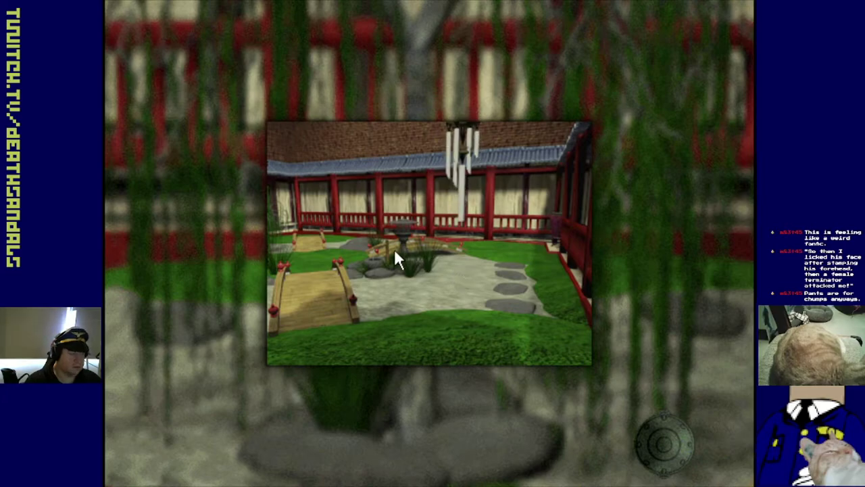
- Walk to the right-hand veranda, peer into the red urn, then head toward the willow
left_click(570, 221)
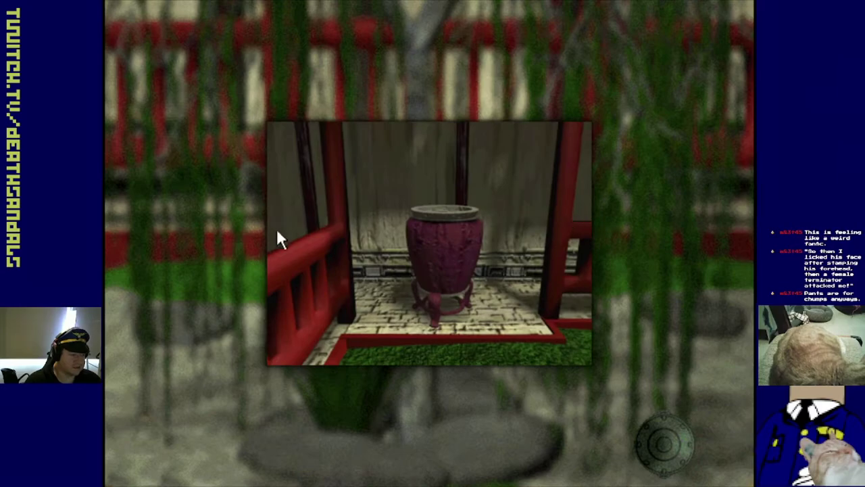
left_click(451, 210)
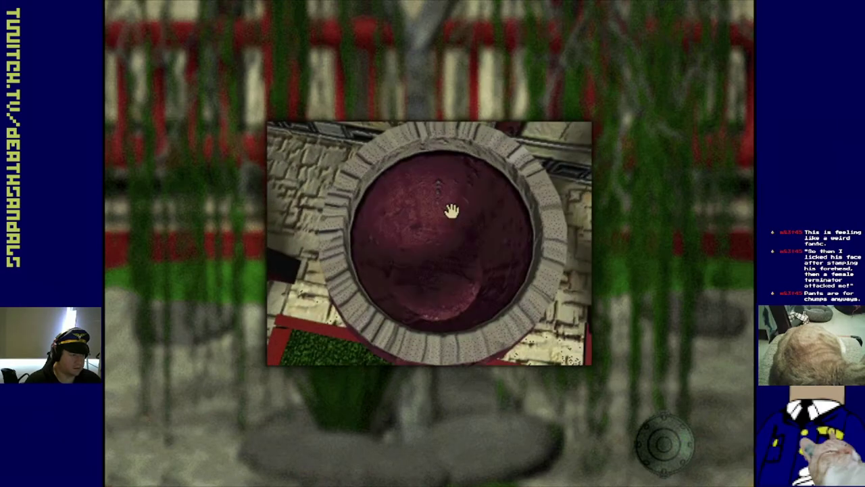
left_click(450, 211)
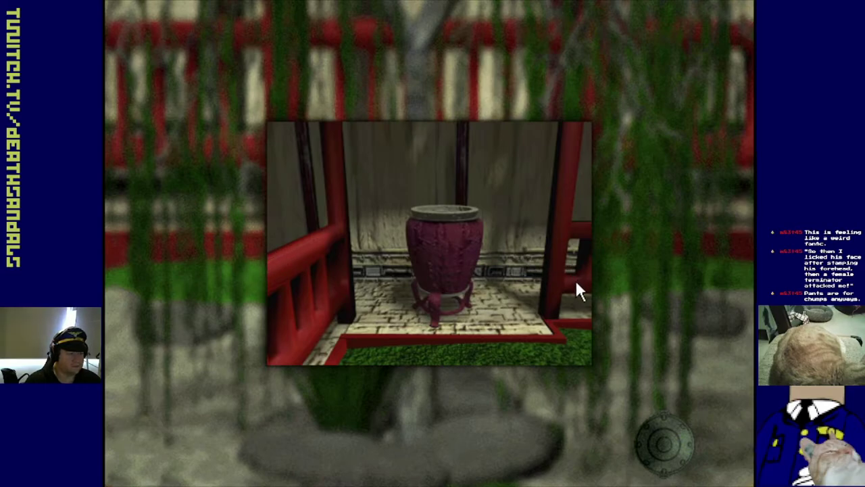
left_click(451, 333)
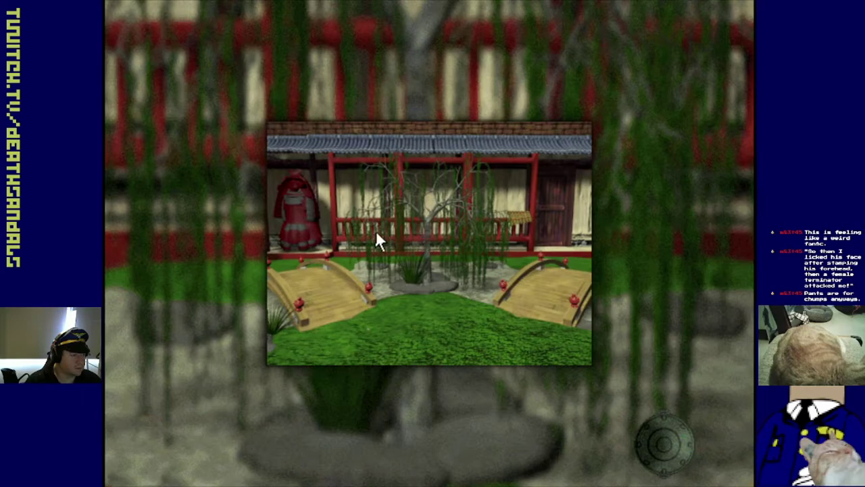
left_click(337, 236)
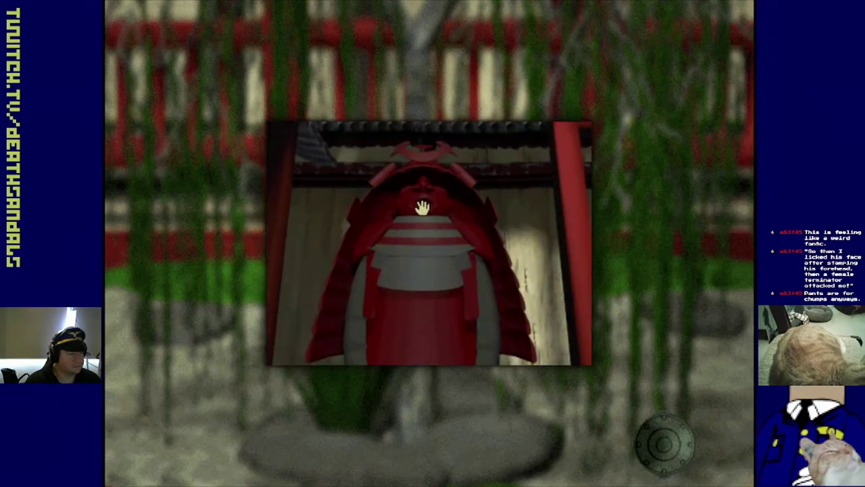
- Examine the red armour's helmet and white mask, then turn and walk into the courtyard
left_click(421, 207)
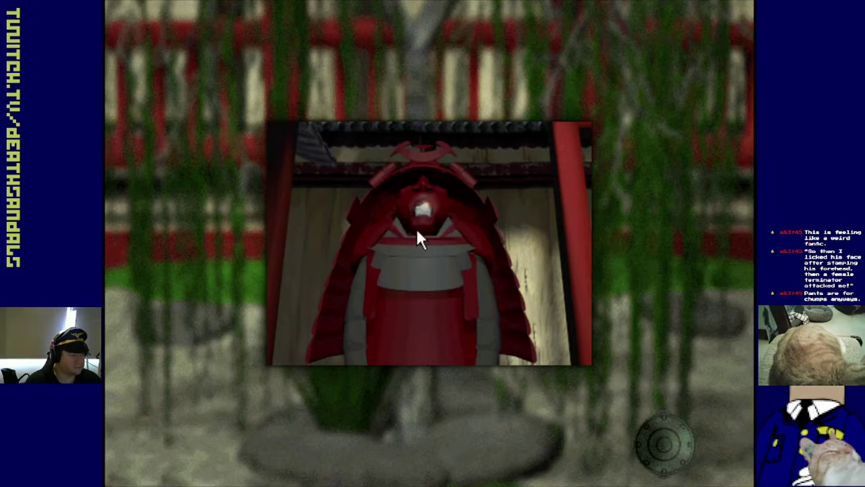
left_click(427, 210)
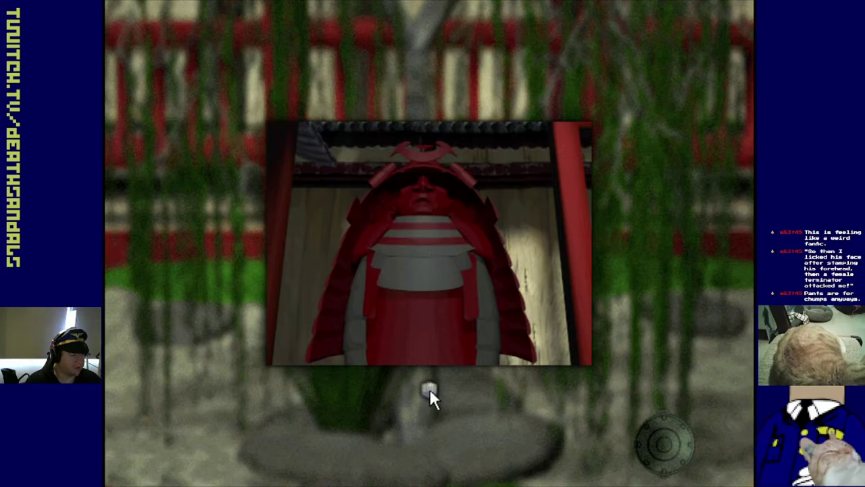
left_click(422, 201)
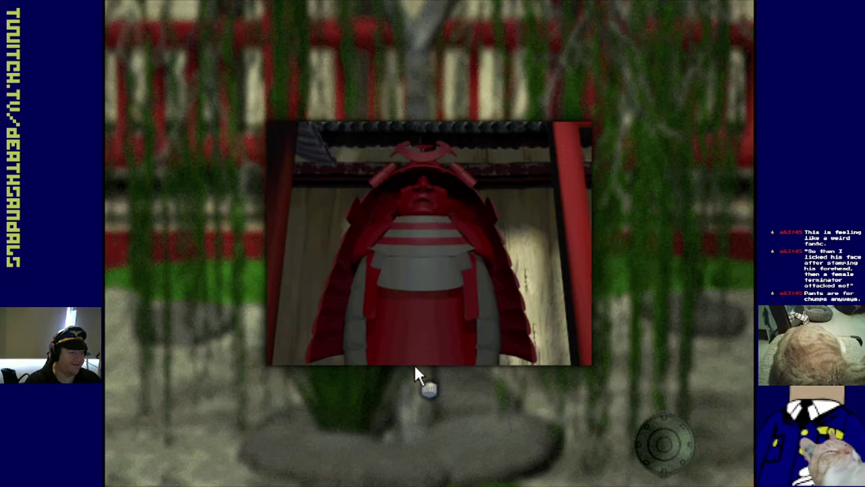
left_click(486, 335)
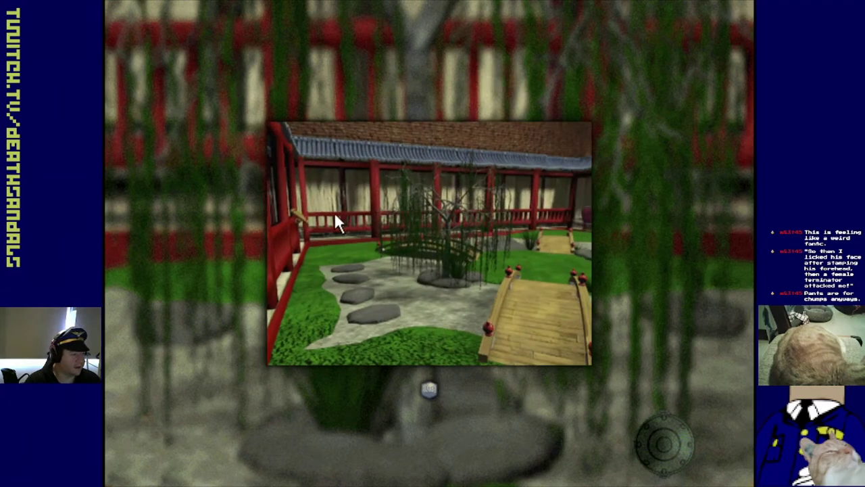
left_click(303, 223)
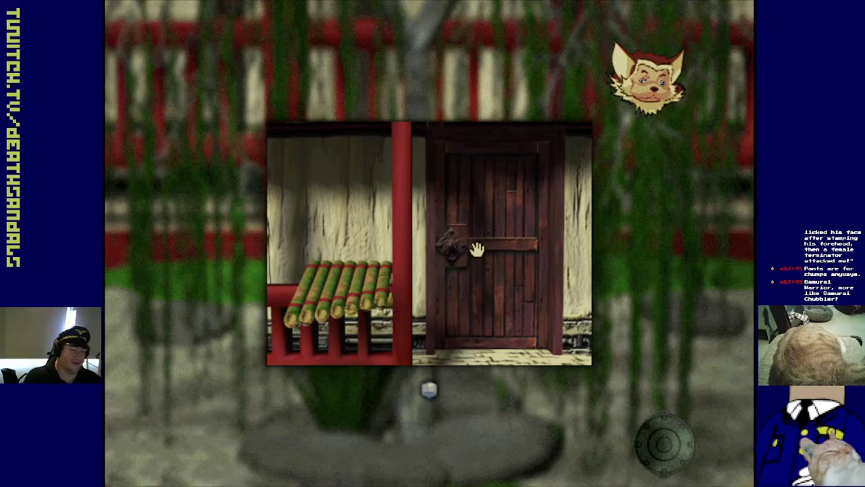
- Go through the wooden veranda door and step forward to view the floor tiles
left_click(639, 71)
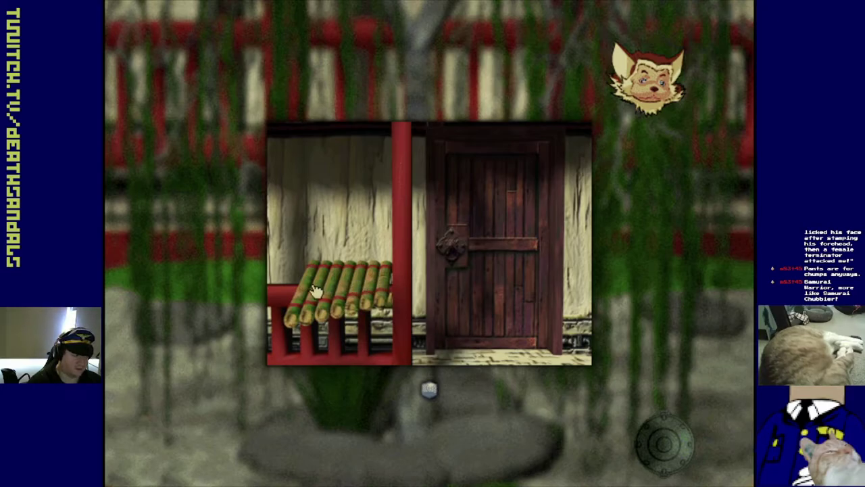
left_click(351, 294)
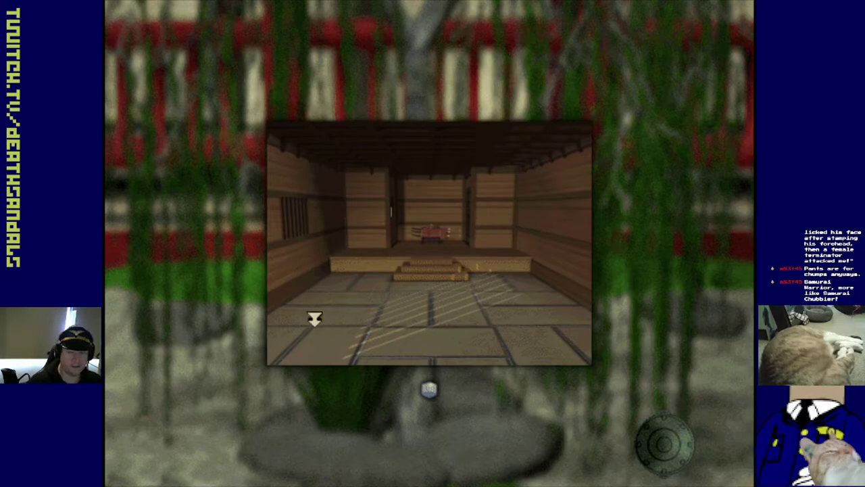
left_click(430, 245)
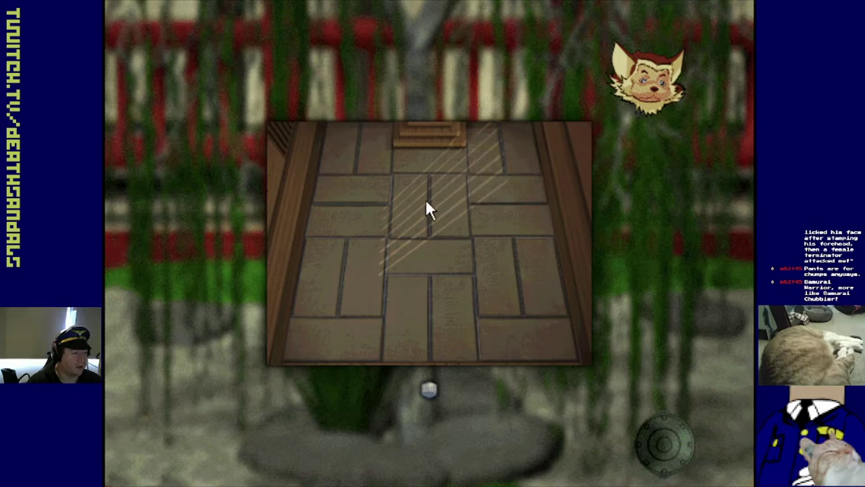
- Place and remove emblems, including the mask, on the lower and centre floor tiles
left_click(407, 302)
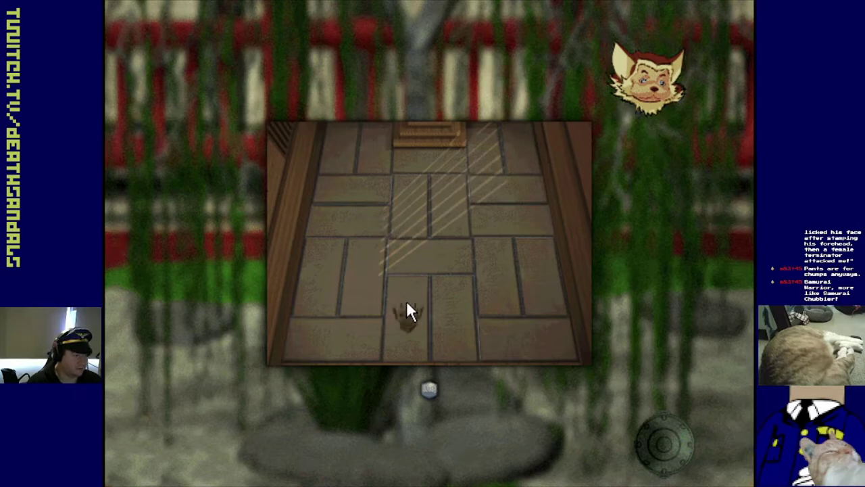
left_click(450, 302)
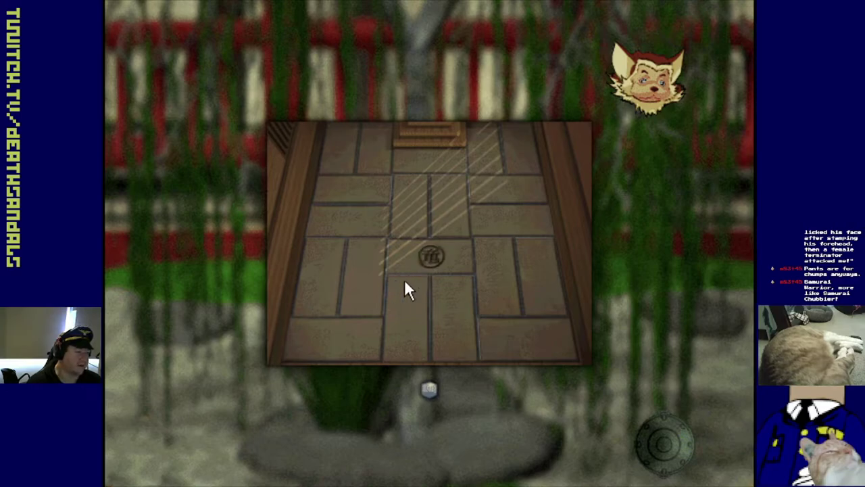
left_click(445, 347)
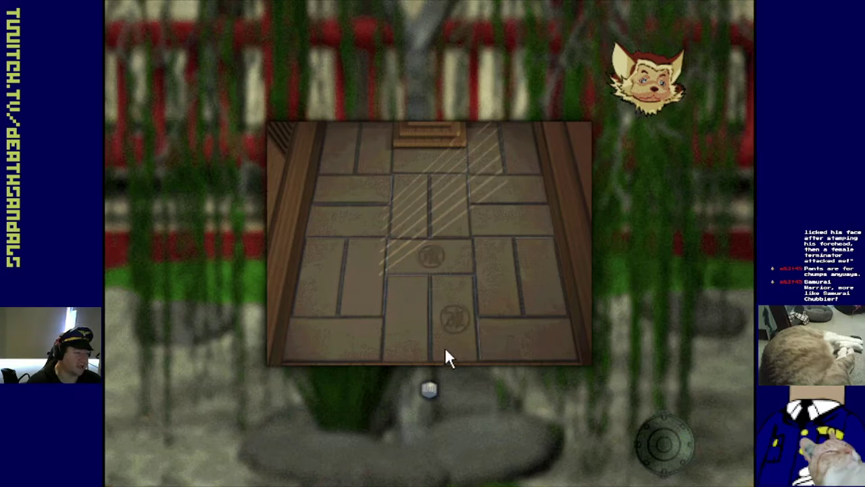
left_click(449, 257)
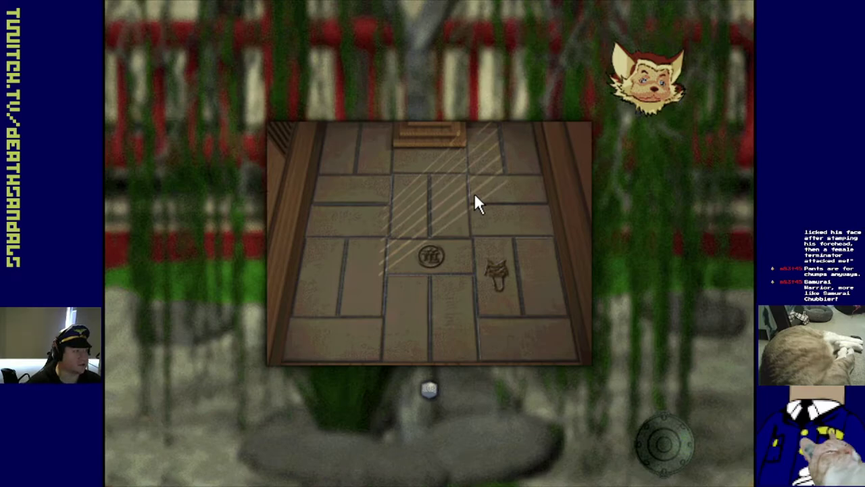
- Set the demon, round, beetle and crescent moon emblems on their floor tiles
left_click(398, 313)
left_click(362, 336)
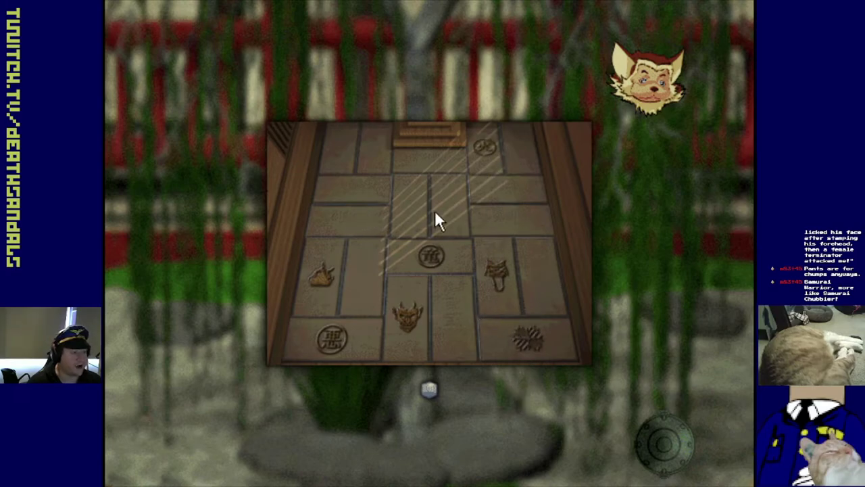
left_click(507, 353)
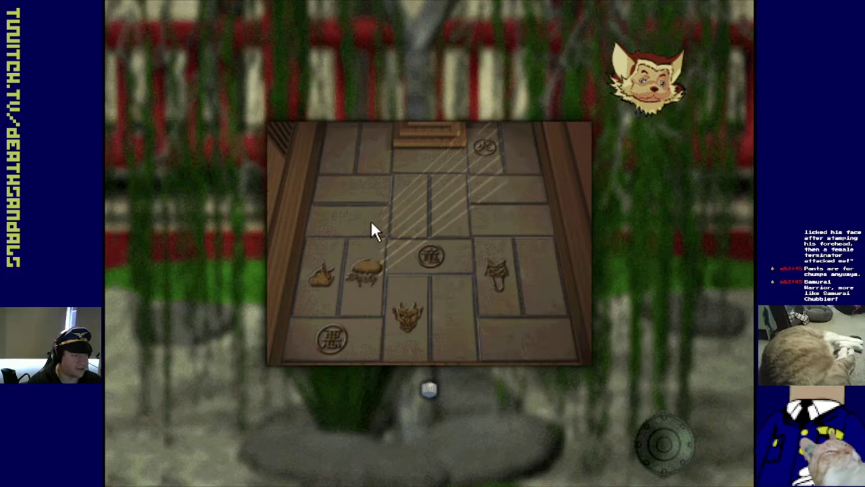
left_click(368, 260)
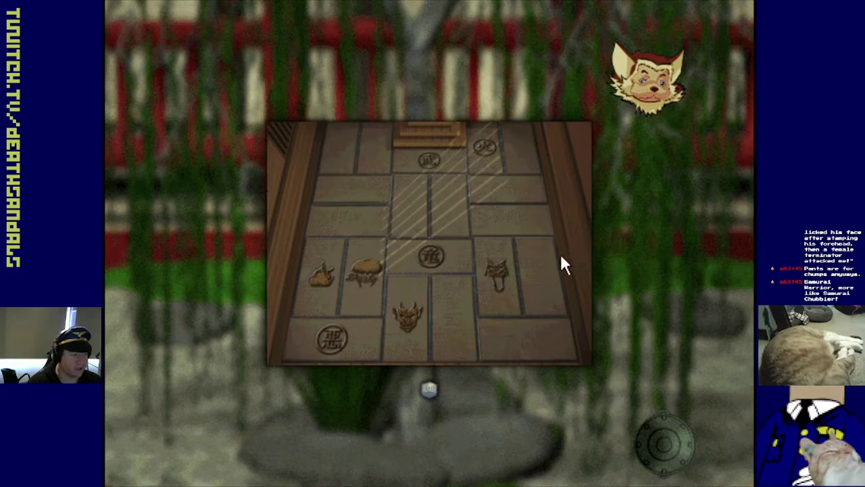
left_click(346, 152)
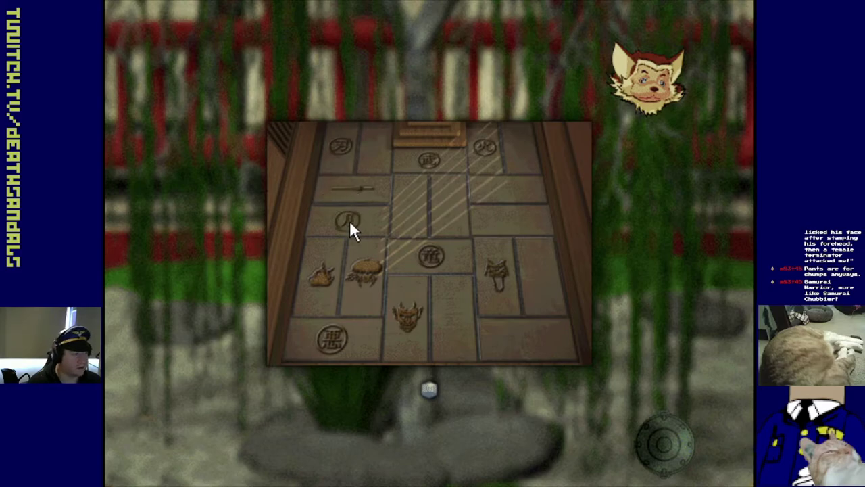
left_click(349, 221)
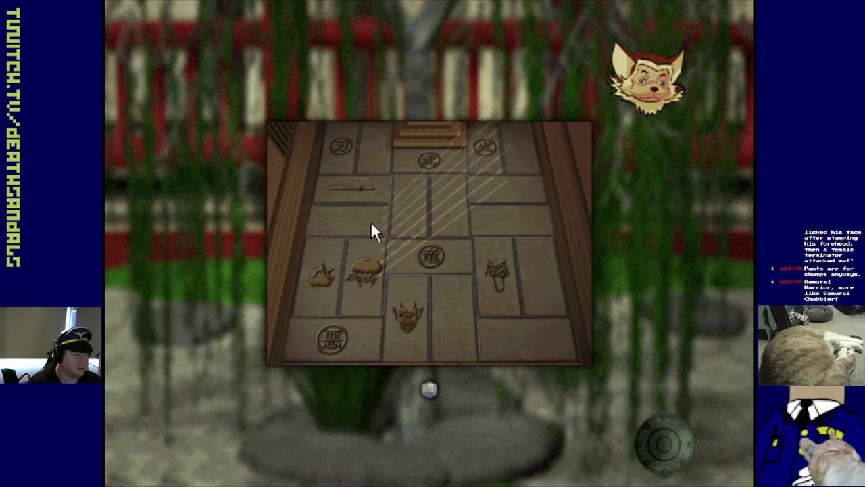
left_click(475, 197)
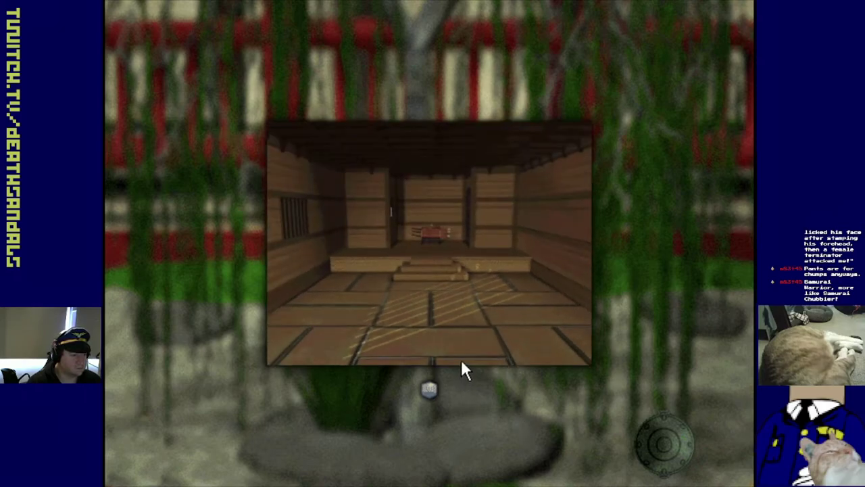
- Walk forward to the platform and watch the lion-faced companion cover his eyes
left_click(428, 235)
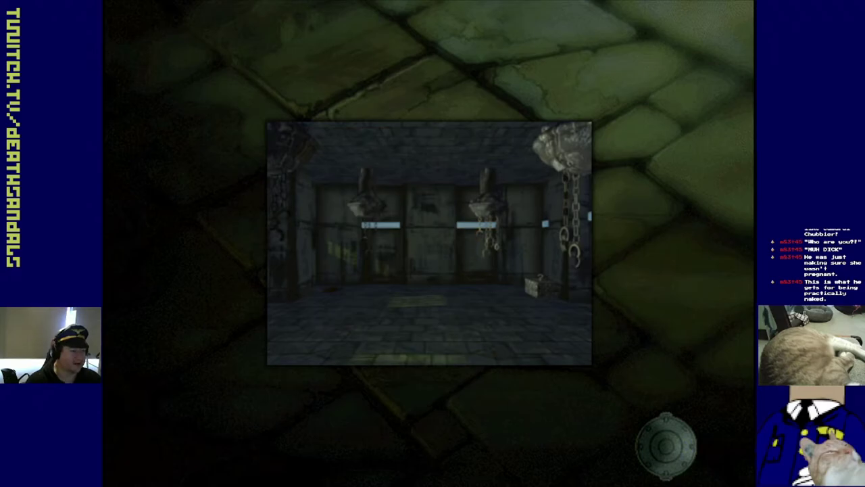
- Step toward the corner chest, turn to the barred cells and metal door, then back to the chains
left_click(567, 289)
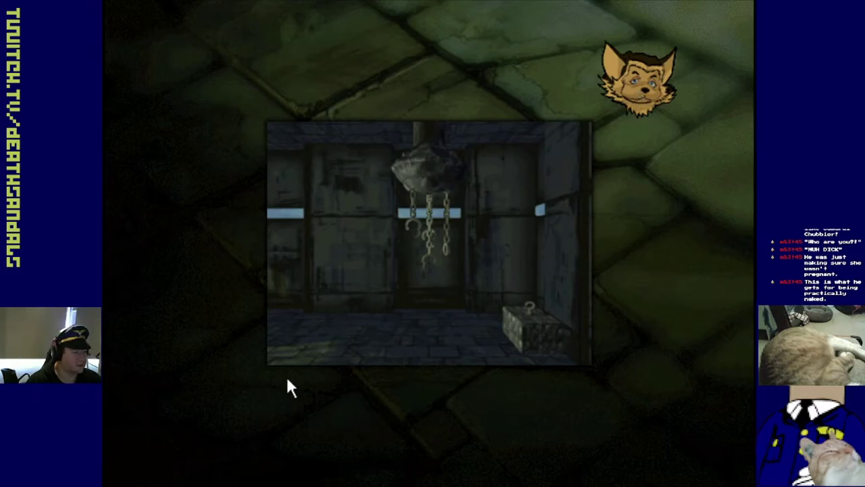
left_click(325, 344)
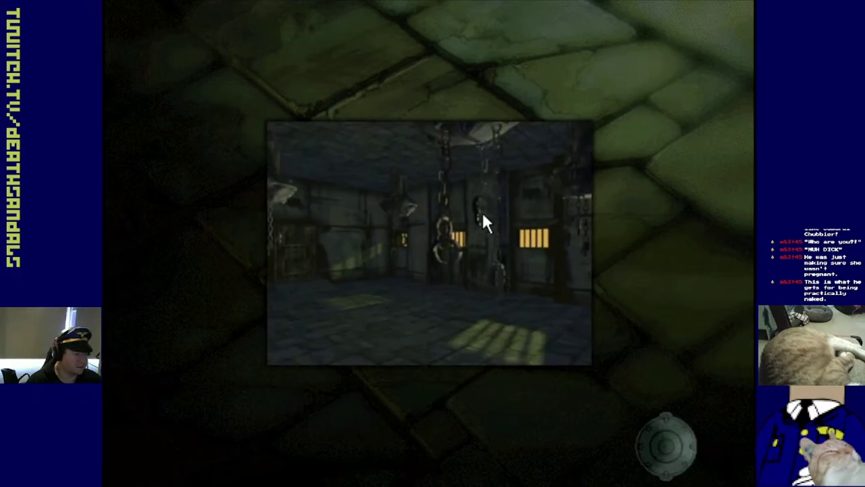
left_click(560, 232)
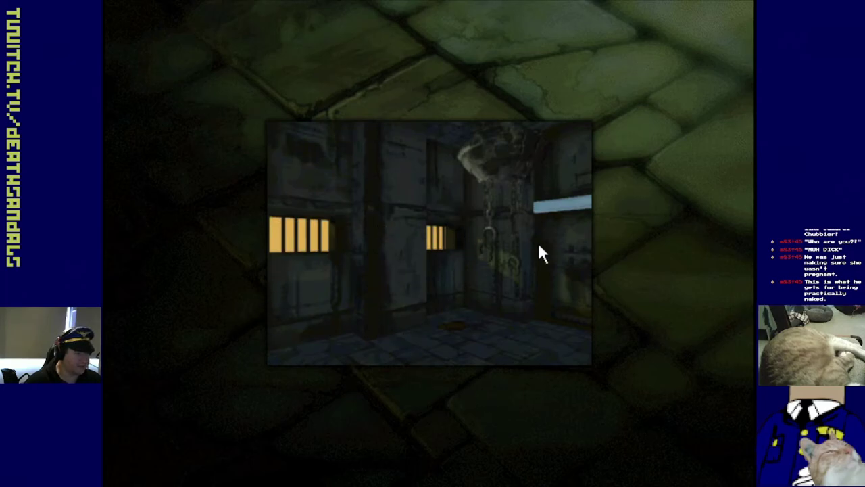
left_click(436, 350)
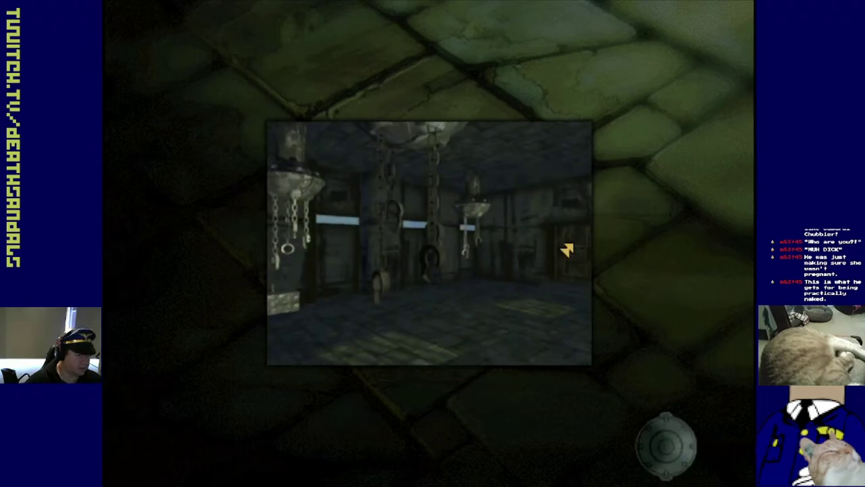
left_click(567, 250)
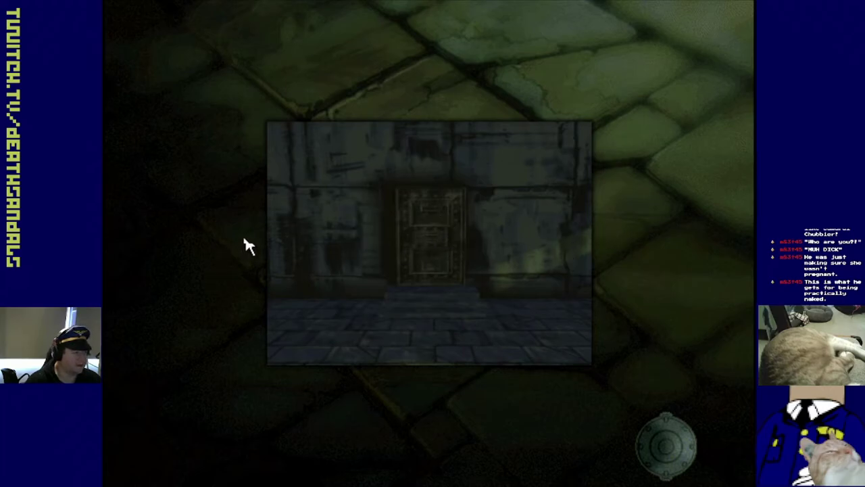
left_click(563, 258)
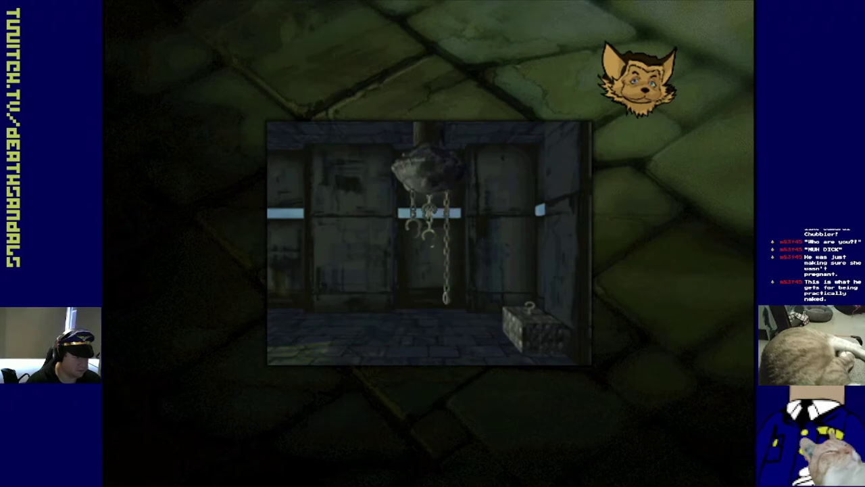
- Slide the stone block left under the hanging chain, then pull the chain hook down
left_click_drag(521, 348, 443, 350)
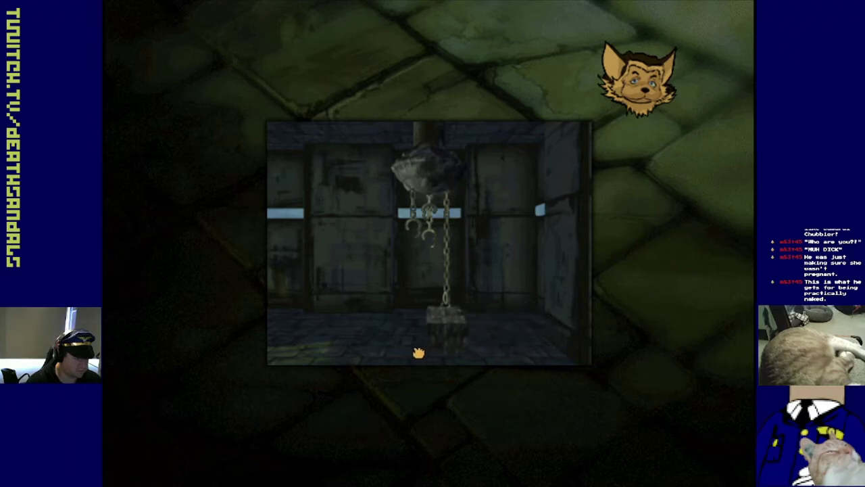
left_click_drag(446, 341, 443, 340)
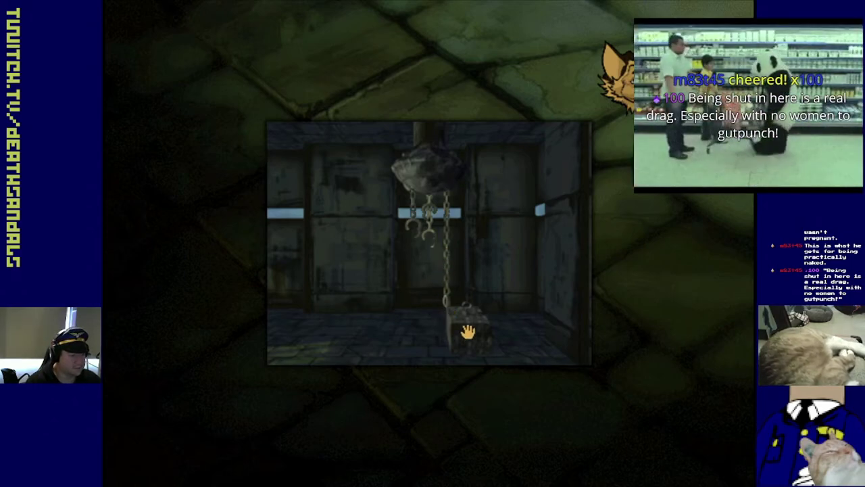
left_click(433, 339)
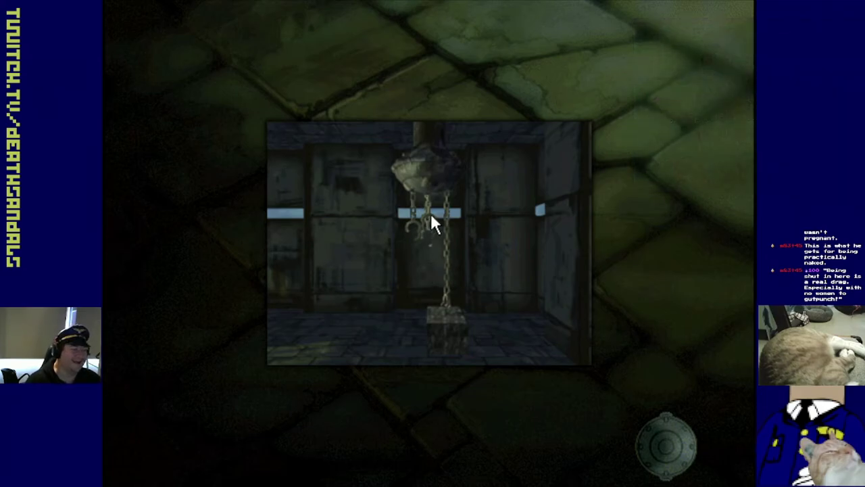
left_click_drag(434, 228, 427, 289)
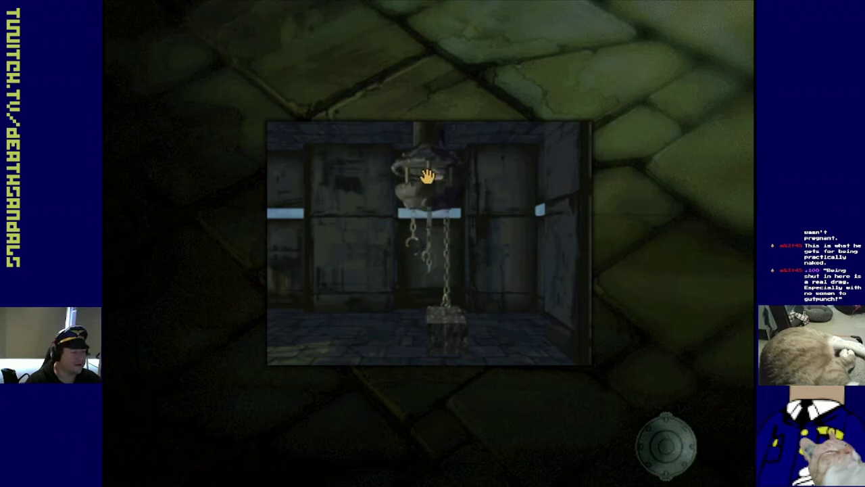
- Zoom in on the overhead mechanism, take its key, and go through the metal door
left_click(428, 176)
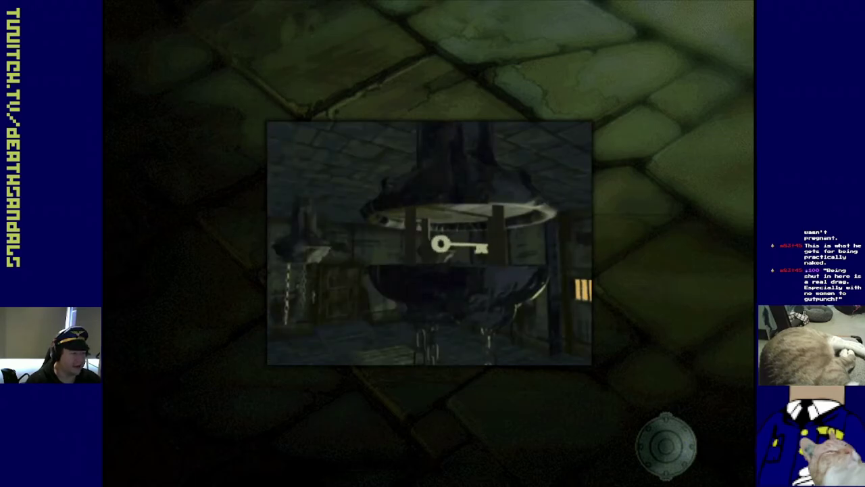
left_click(451, 244)
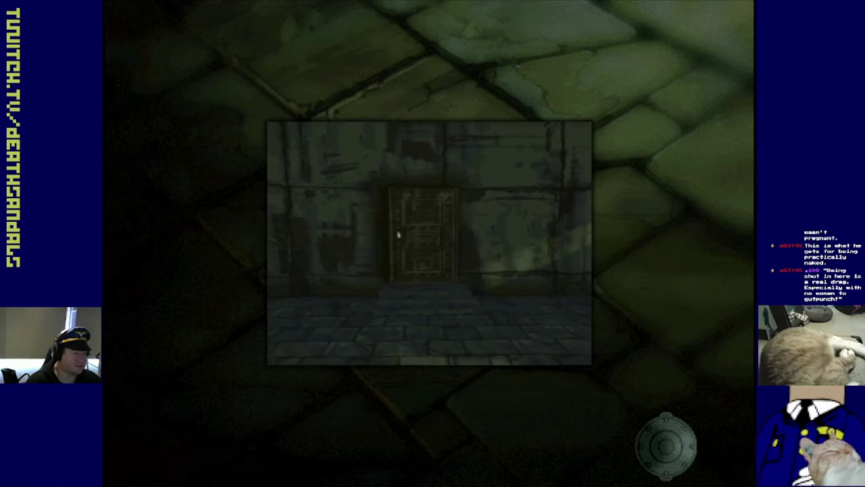
left_click(398, 235)
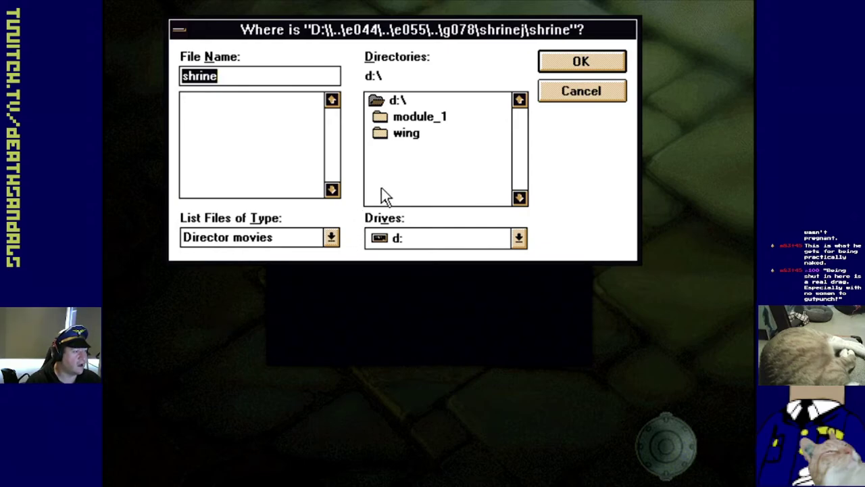
- Browse module_1 and d:\ for the shrine movie, cancel the search, and dismiss the file-not-found error
double_click(407, 125)
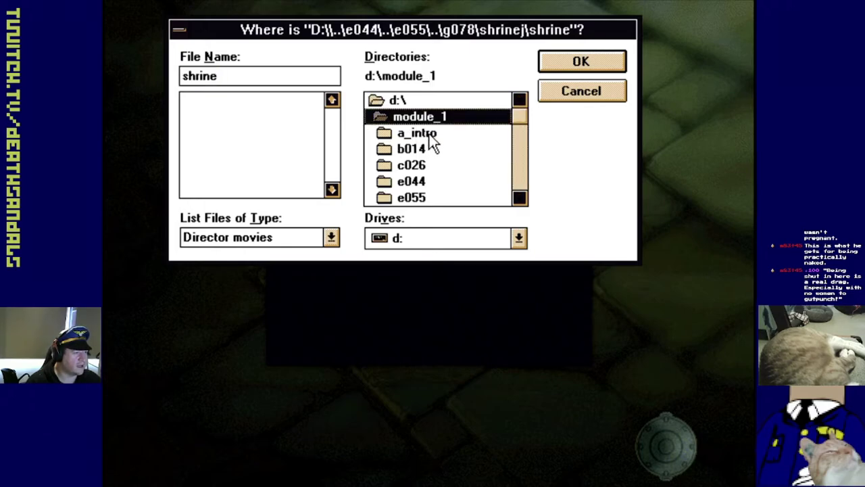
double_click(397, 100)
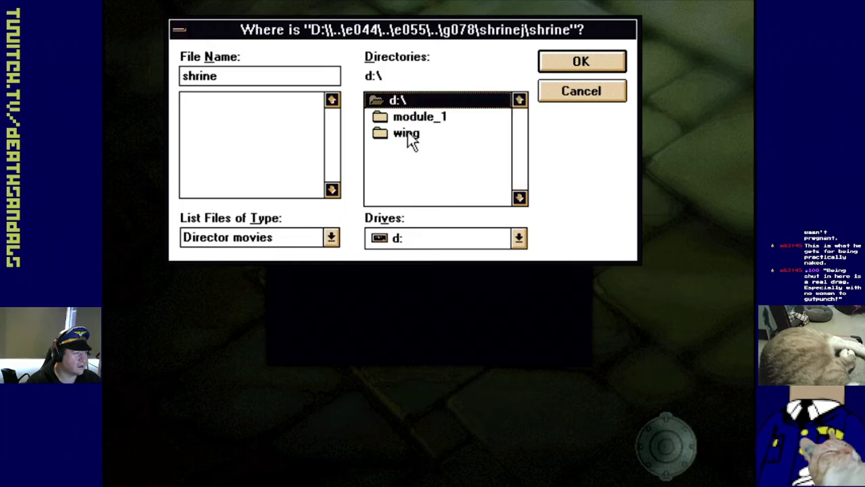
double_click(412, 118)
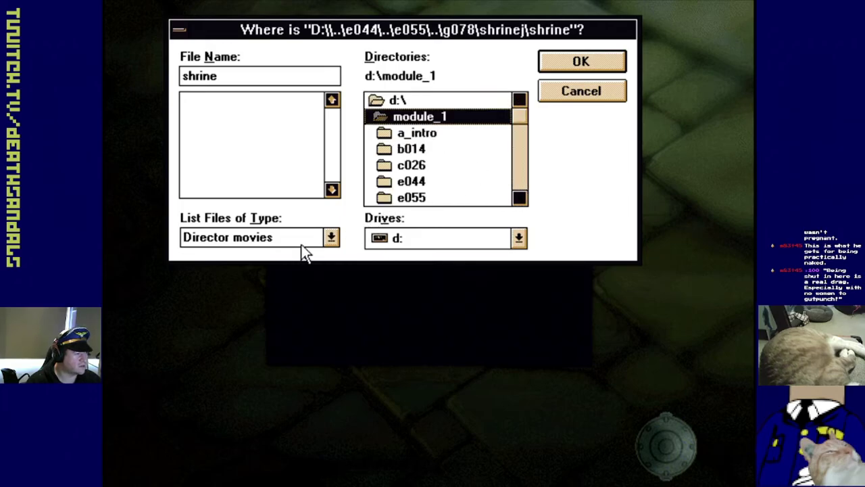
left_click(331, 238)
left_click(331, 240)
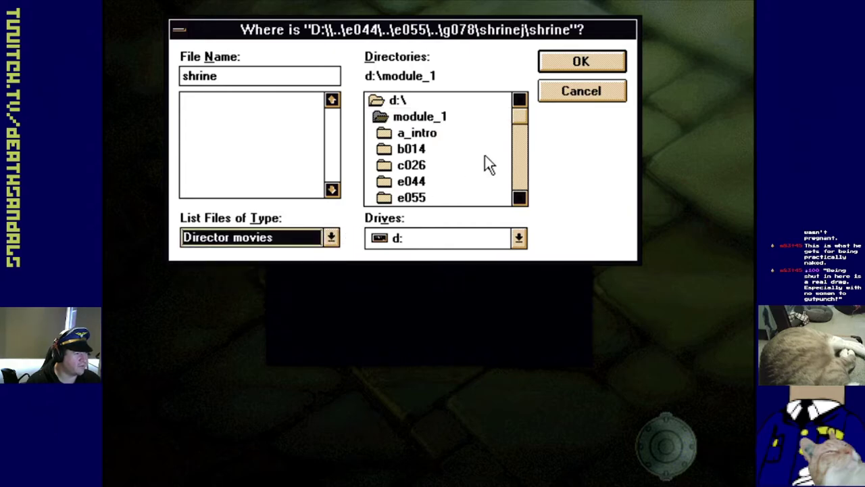
left_click(589, 95)
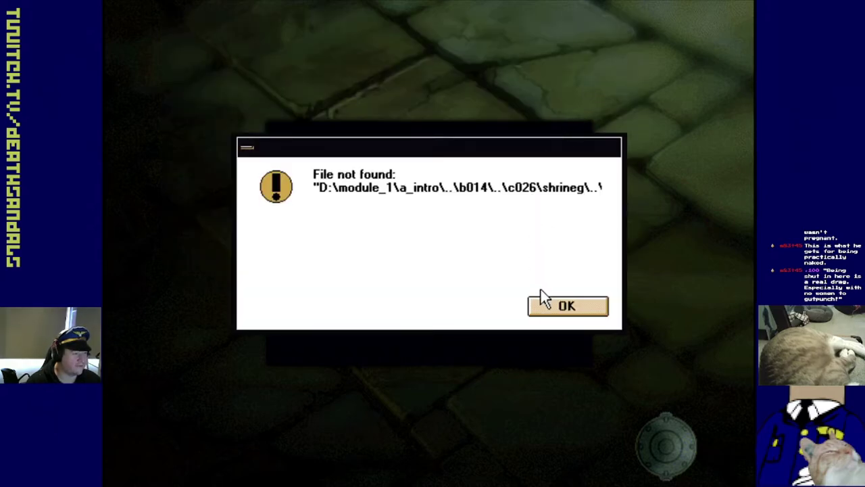
left_click(545, 311)
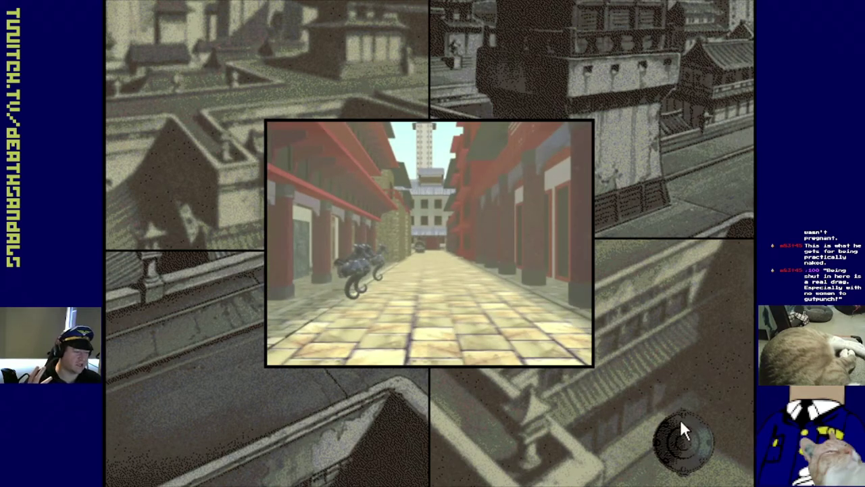
- Open the kanji parchment from the medallion icon during the street video
left_click(682, 429)
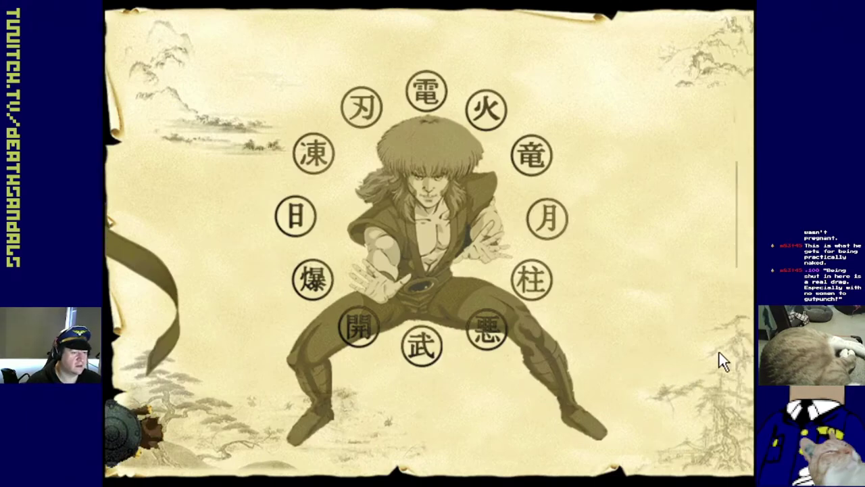
- Pan the parchment to the statue panel and place an item in its upper-right slot
left_click(718, 353)
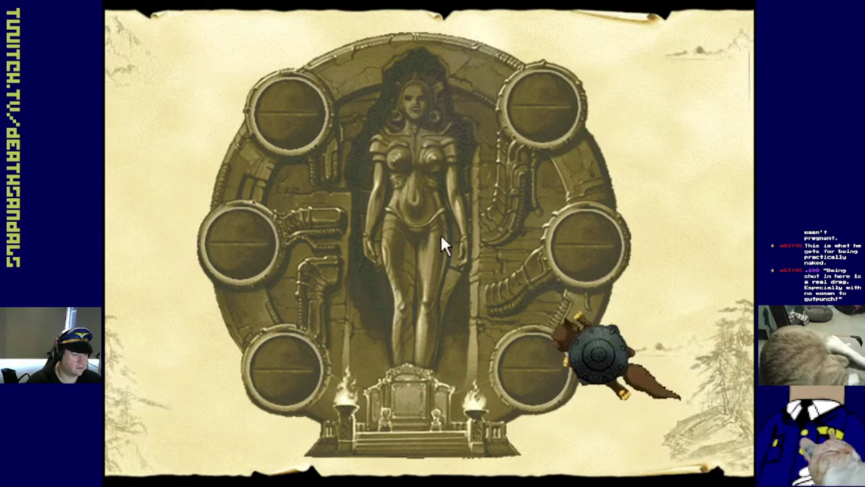
left_click(548, 111)
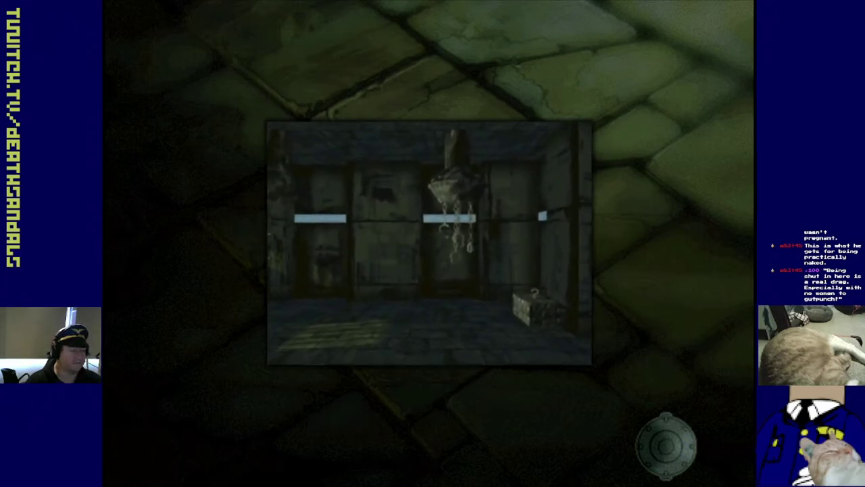
- Hear the cat companion's comment, then pull the middle and right hanging chains
left_click(536, 287)
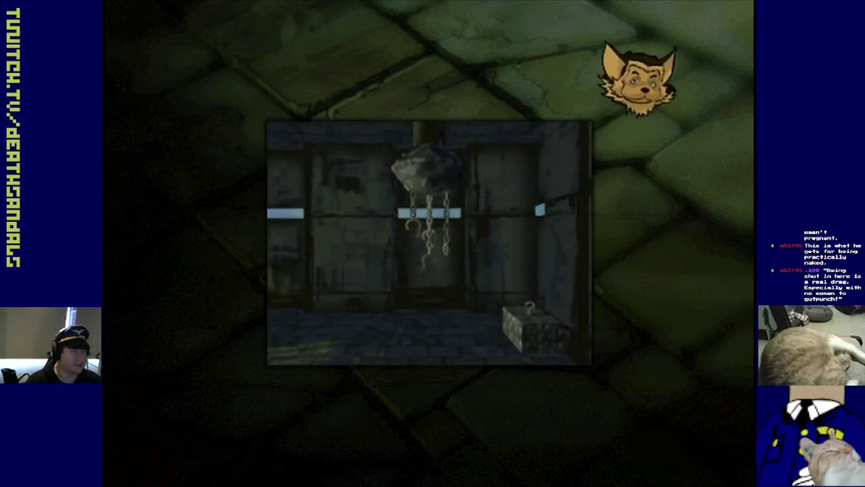
left_click(449, 261)
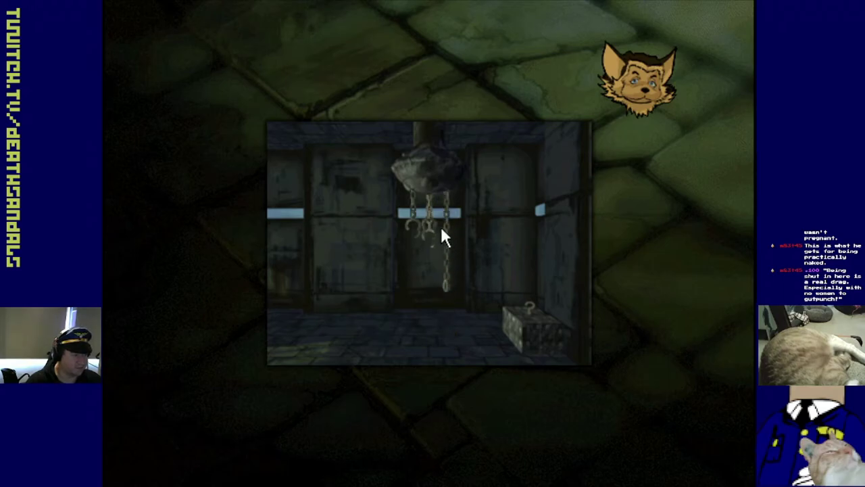
left_click(452, 232)
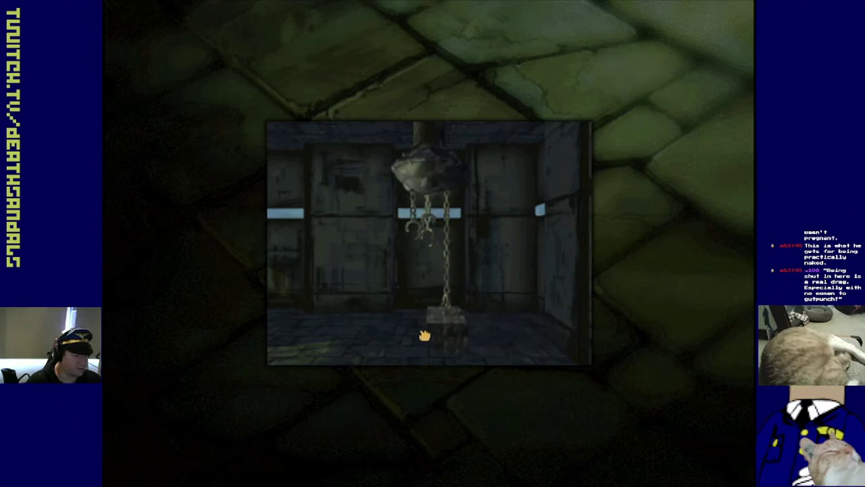
- Attach the held block to the chain's end and take the key from the ceiling mechanism
left_click(446, 332)
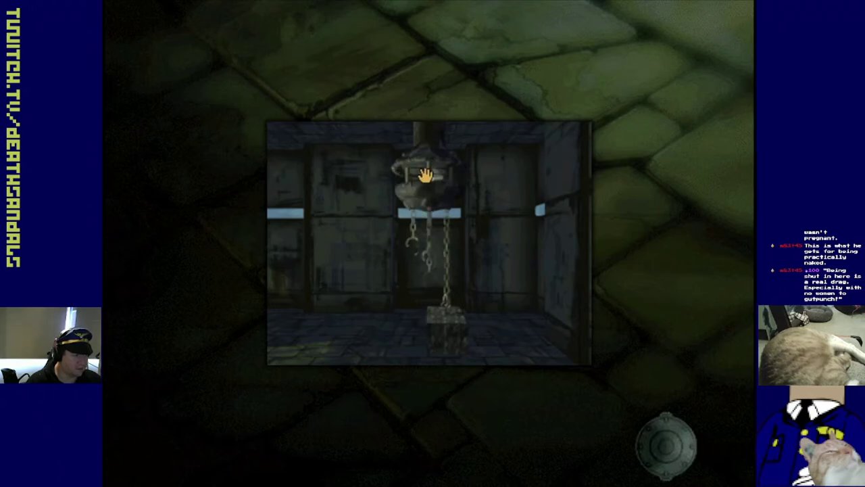
left_click(425, 175)
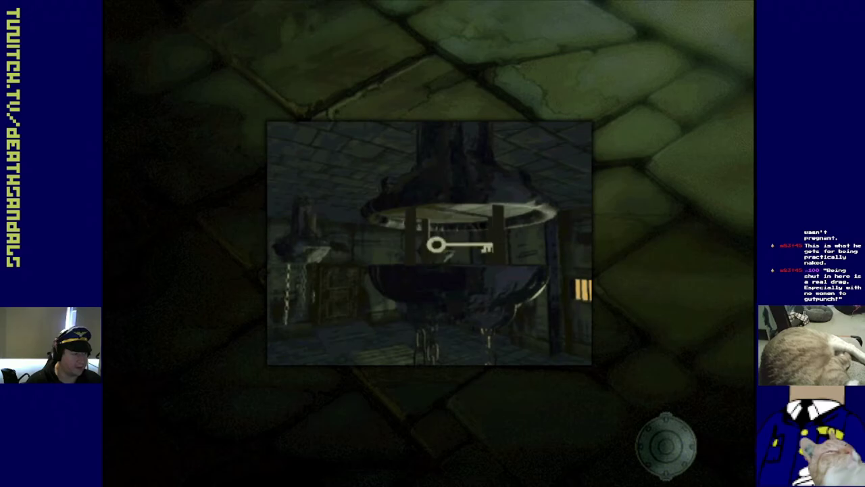
left_click(436, 245)
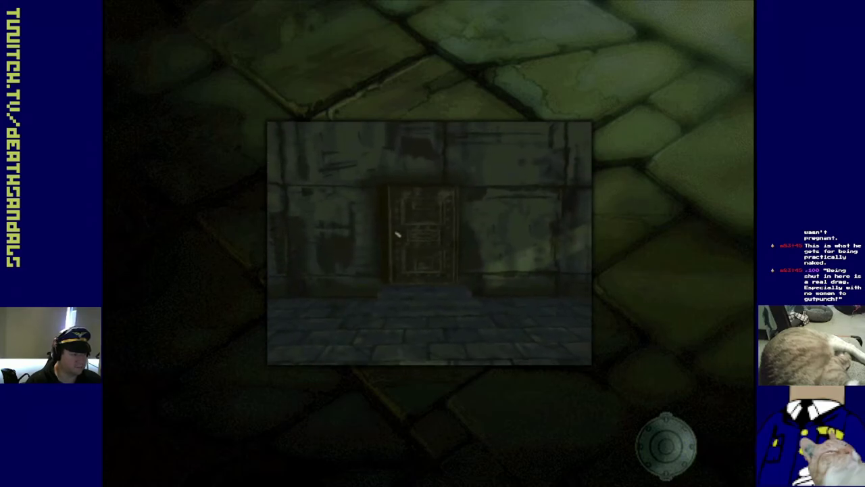
- Open the metal door and walk through to the sunlit shrine with the raised storehouse
left_click(399, 236)
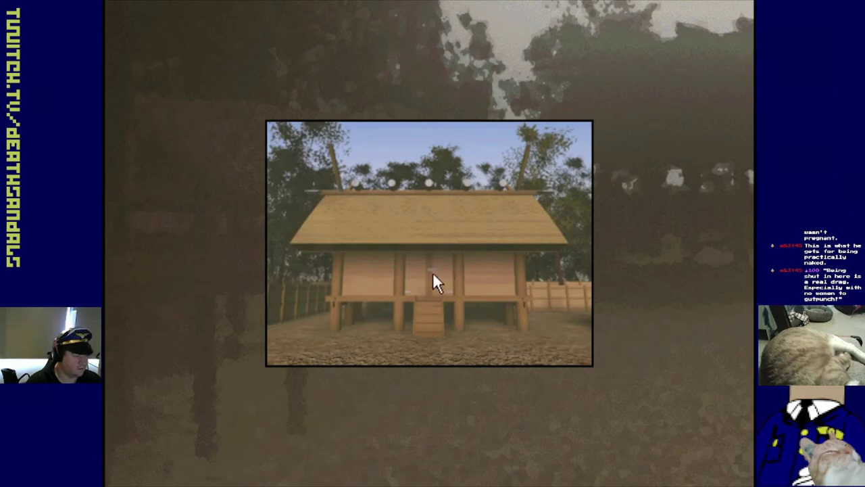
- Circle the wooden shrine via courtyard, stairs and sides, then walk through its open hall
left_click(420, 351)
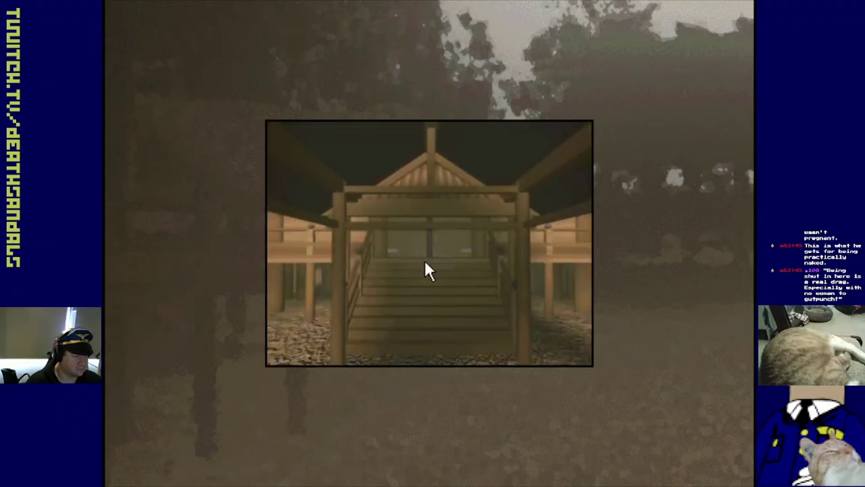
left_click(414, 310)
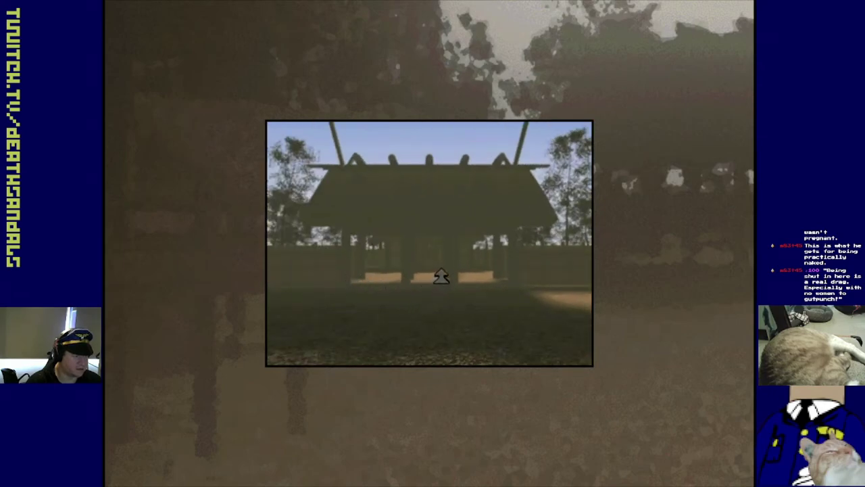
left_click(432, 259)
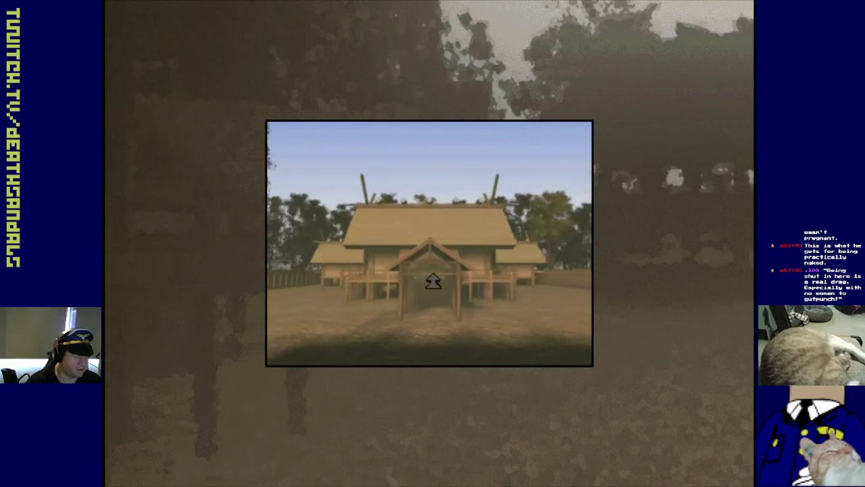
left_click(432, 281)
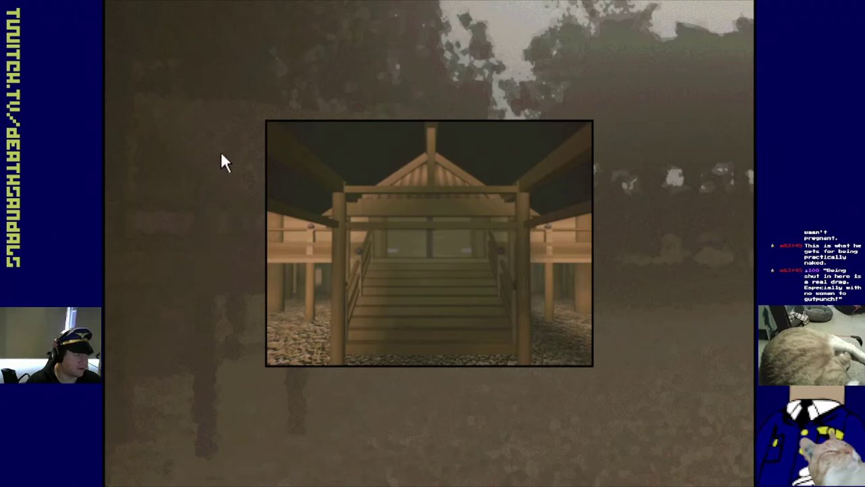
left_click(359, 339)
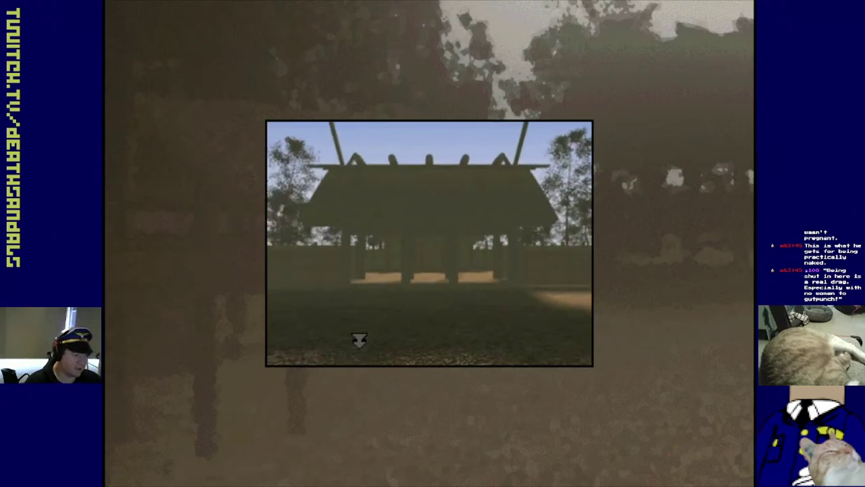
left_click(406, 269)
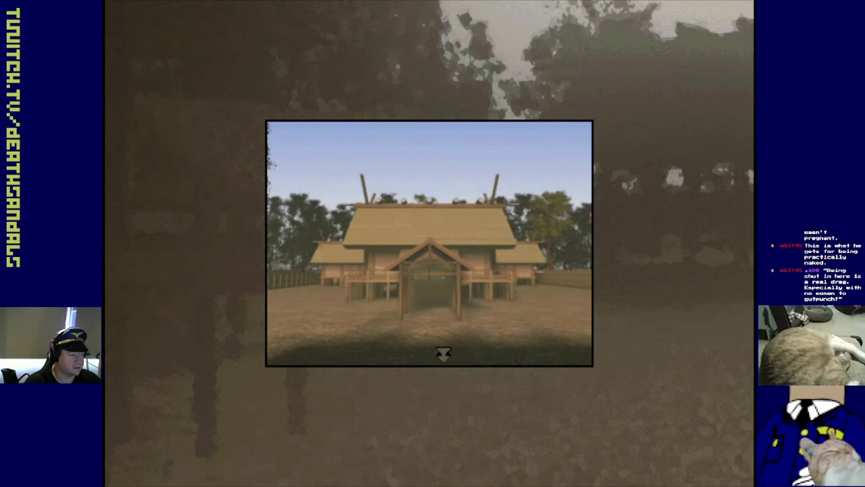
left_click(443, 353)
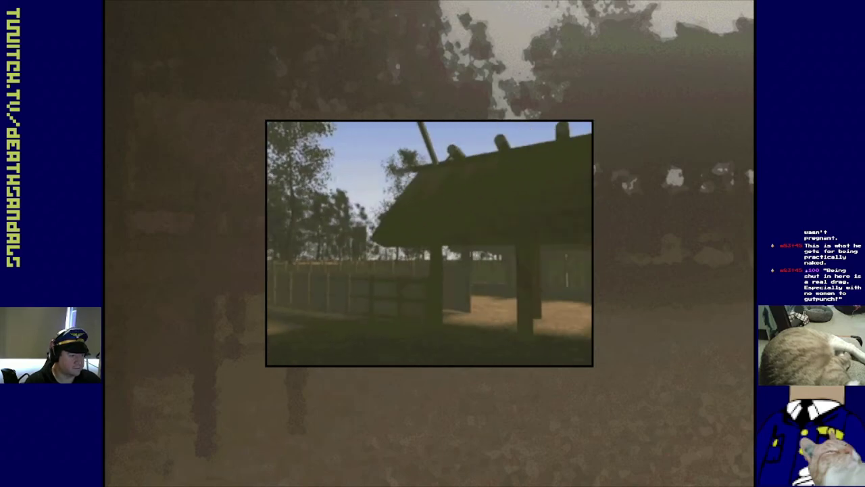
left_click(433, 281)
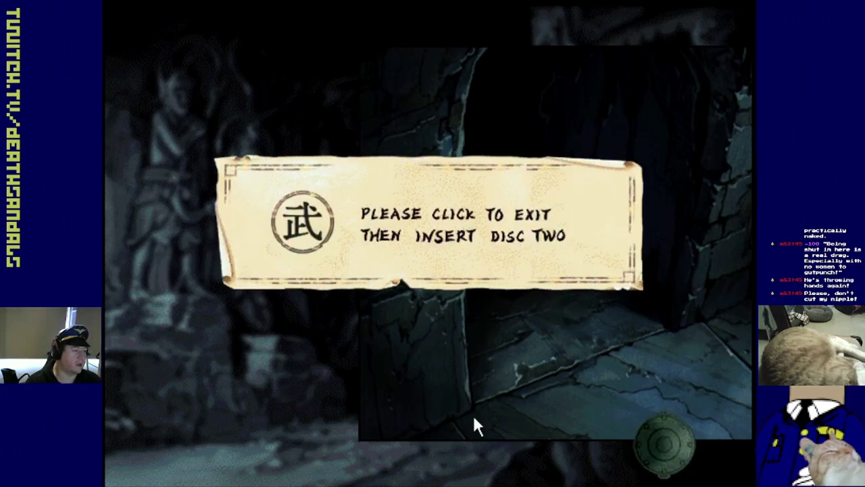
- Acknowledge the 'Please click to exit then insert disc two' parchment to exit the game
left_click(304, 216)
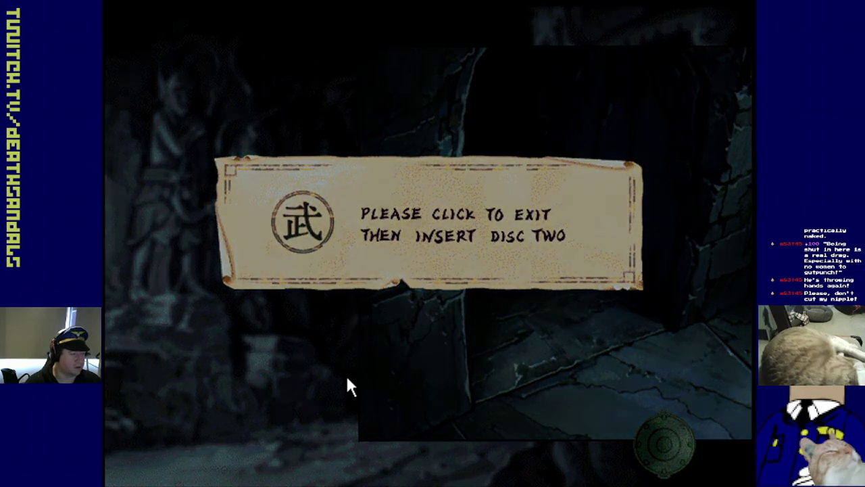